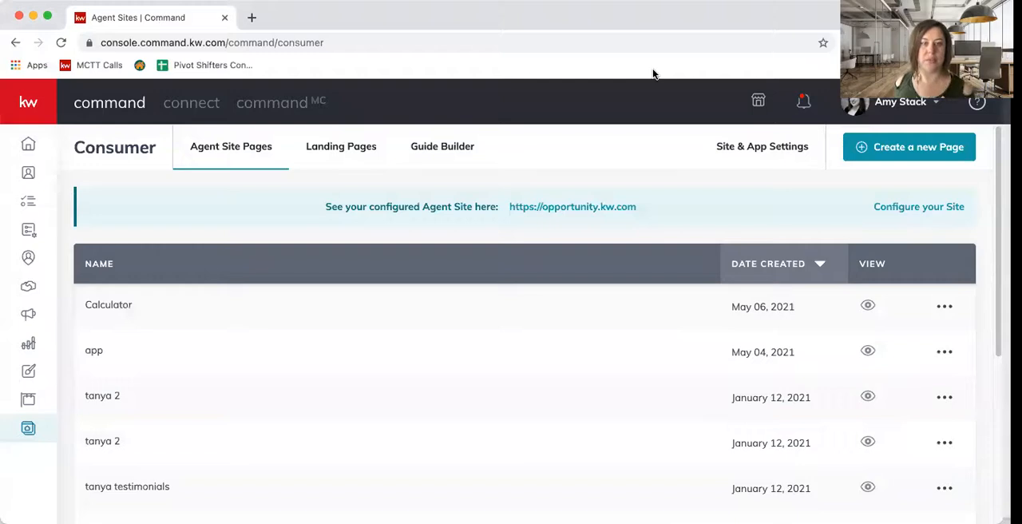
- Create a new page as a landing page for lead generation
left_click(935, 153)
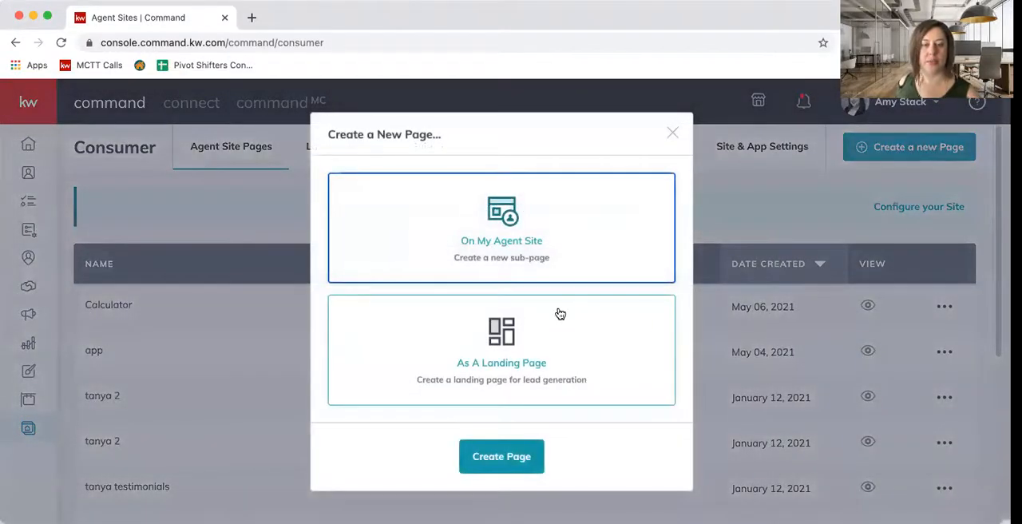
left_click(560, 314)
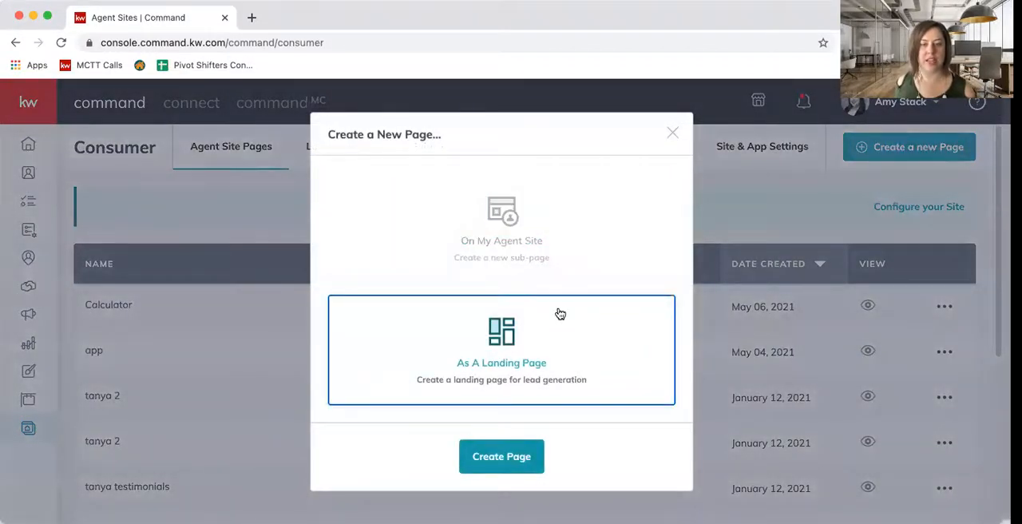
left_click(513, 462)
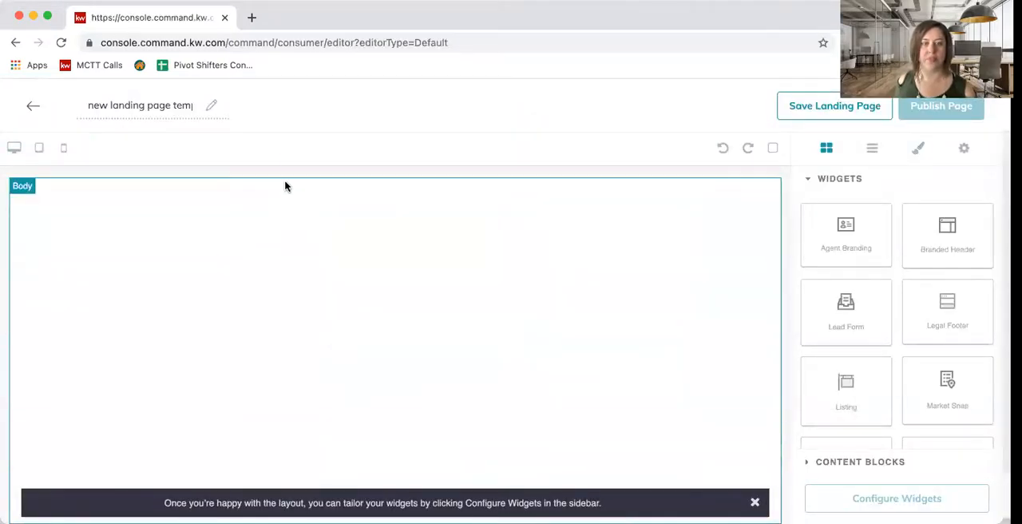
- Name the new landing page "property sample"
left_click(142, 105)
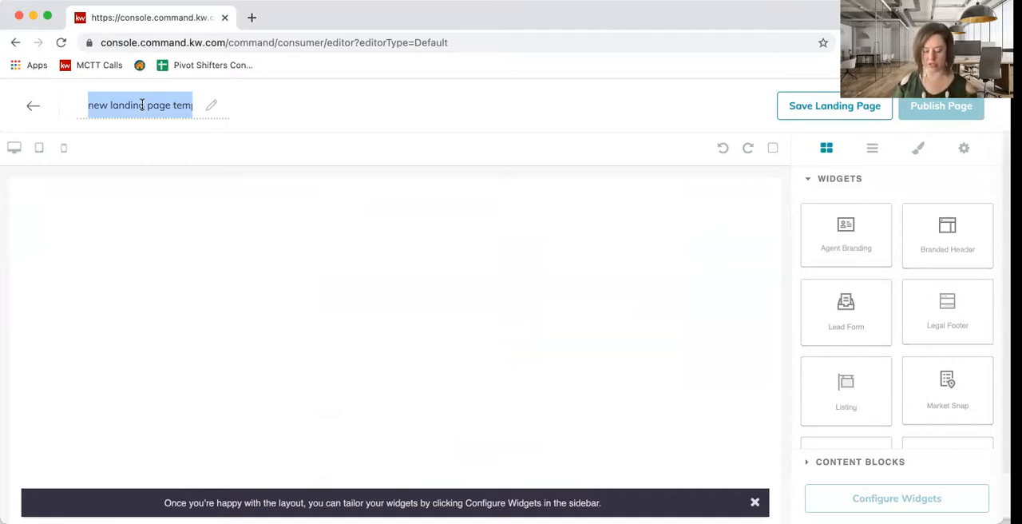
type("123")
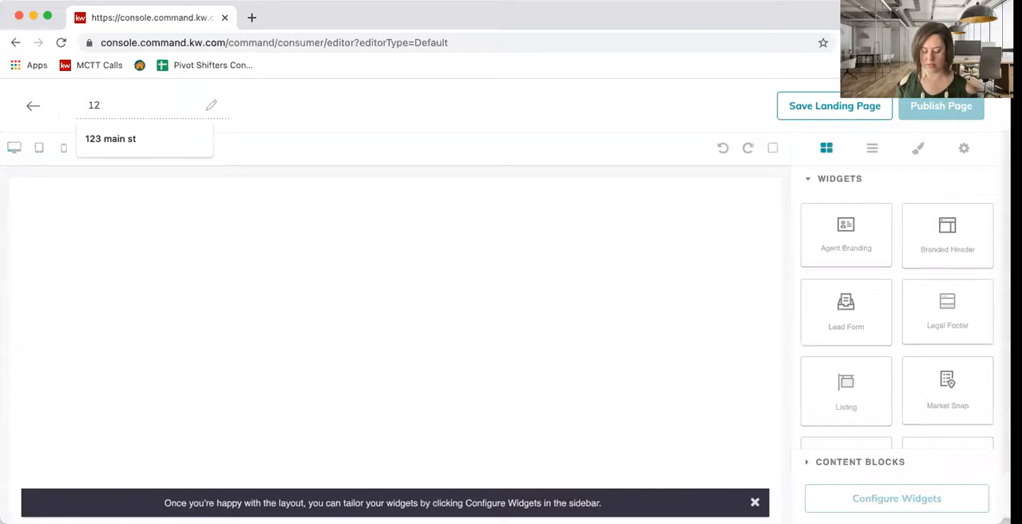
key("BackSpace")
key("BackSpace")
type("prp")
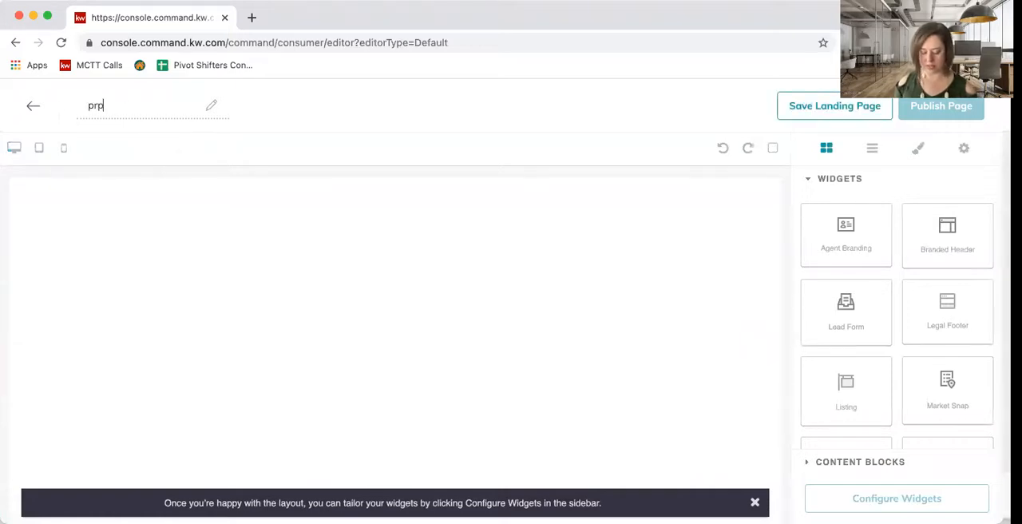
type("erty samples")
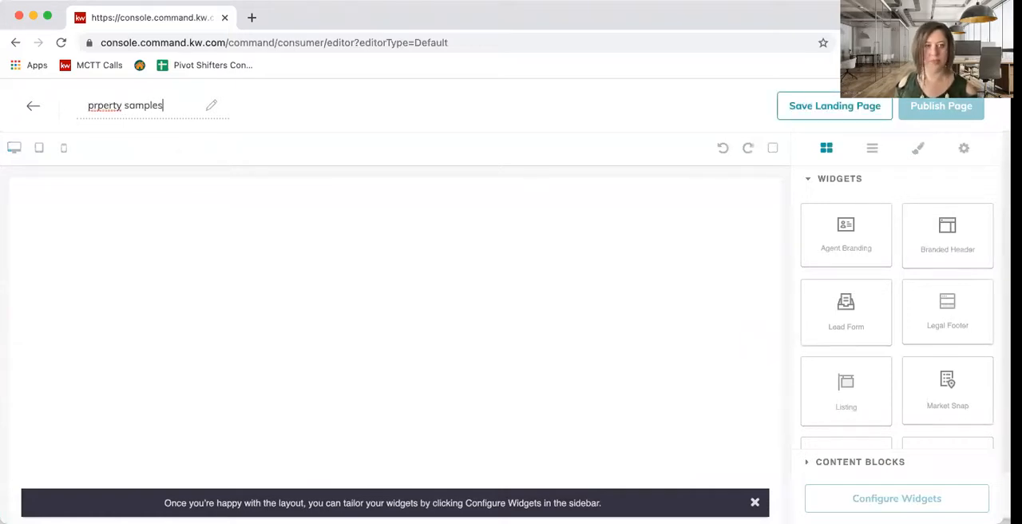
left_click(96, 105)
type("o")
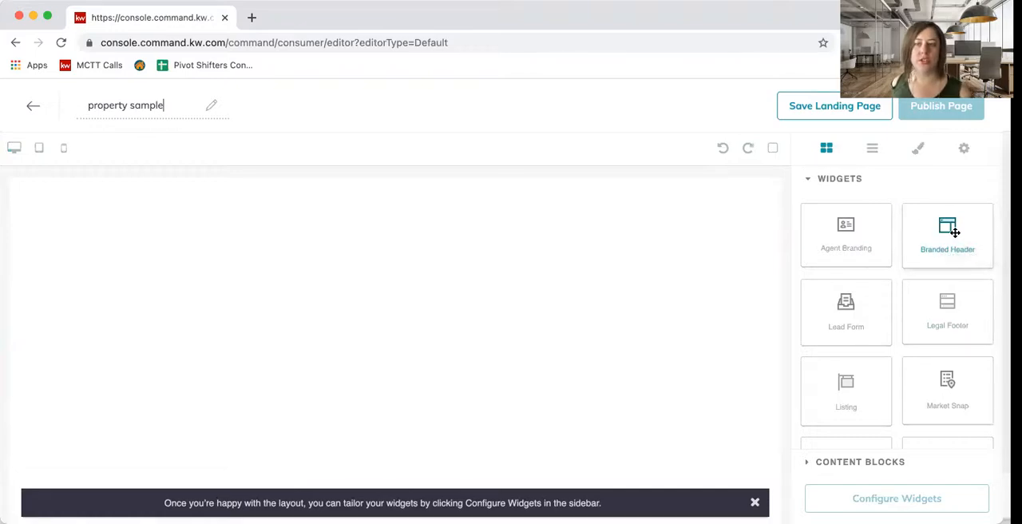
- Add a Branded Header widget to the empty page body and a Listing widget directly beneath it
left_click_drag(956, 232, 729, 228)
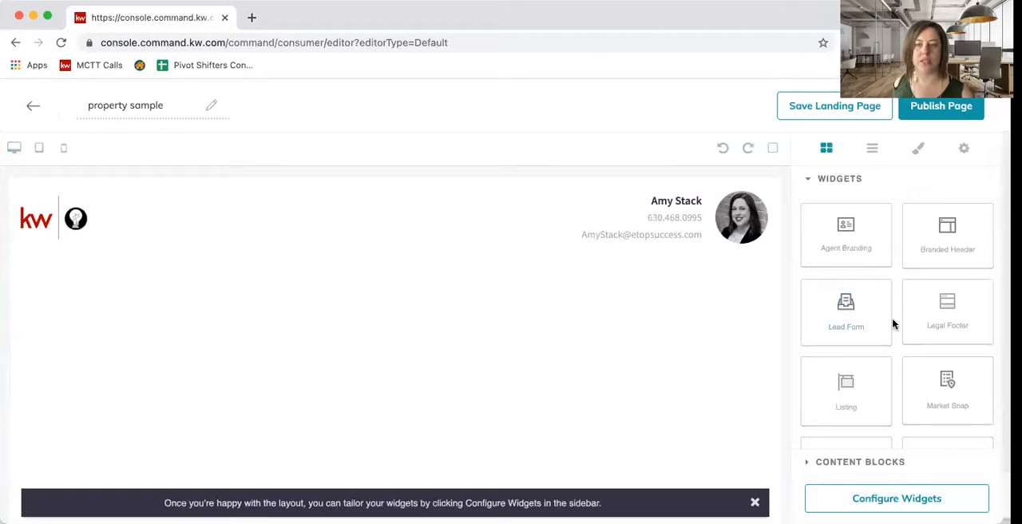
scroll(891, 320, "down", 1)
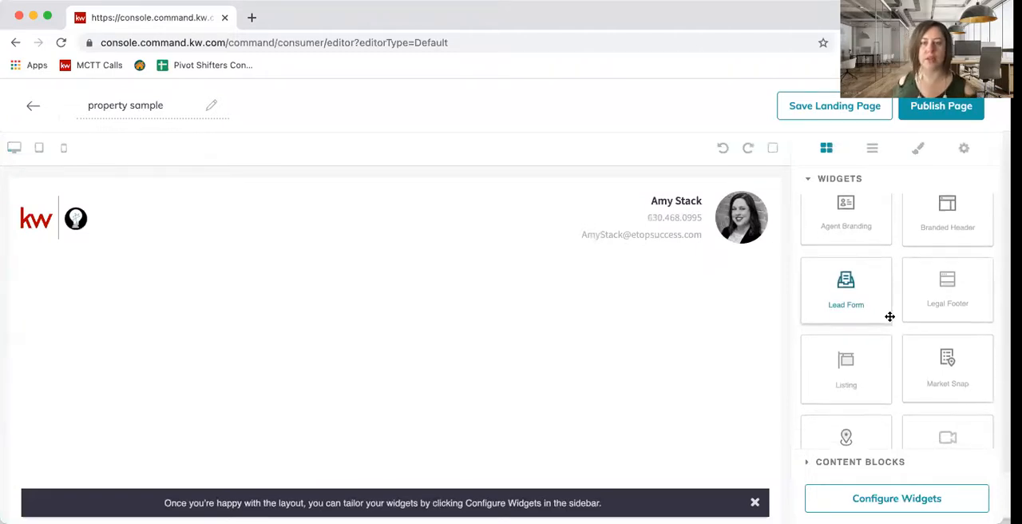
scroll(852, 358, "down", 3)
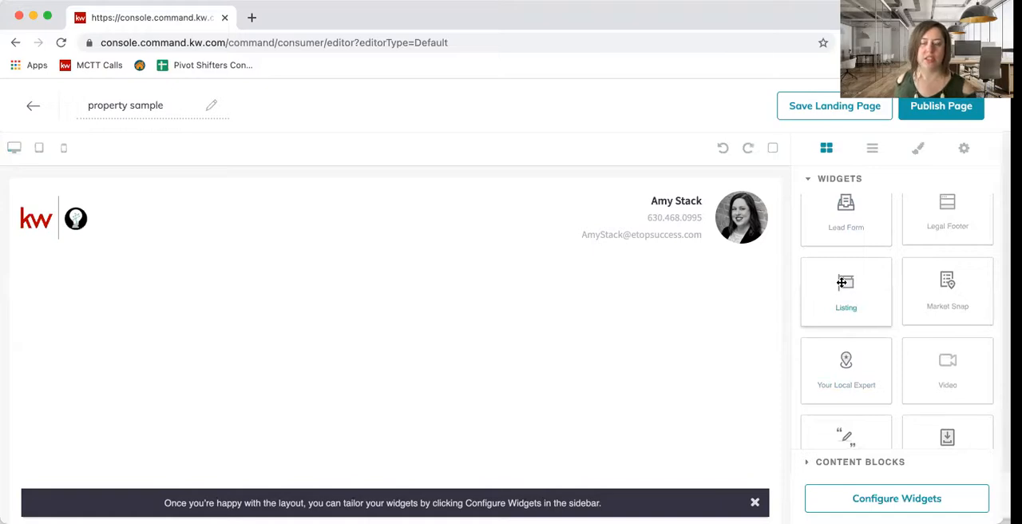
left_click_drag(843, 279, 759, 303)
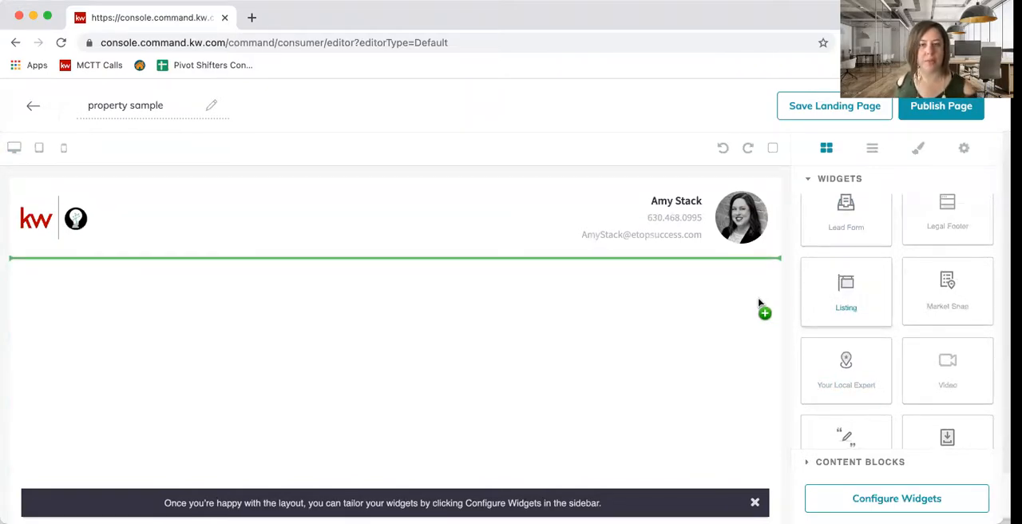
left_click_drag(759, 303, 759, 303)
- Add a Lead Form widget below the listing's map and a Legal Footer widget beneath the form
scroll(660, 351, "down", 4)
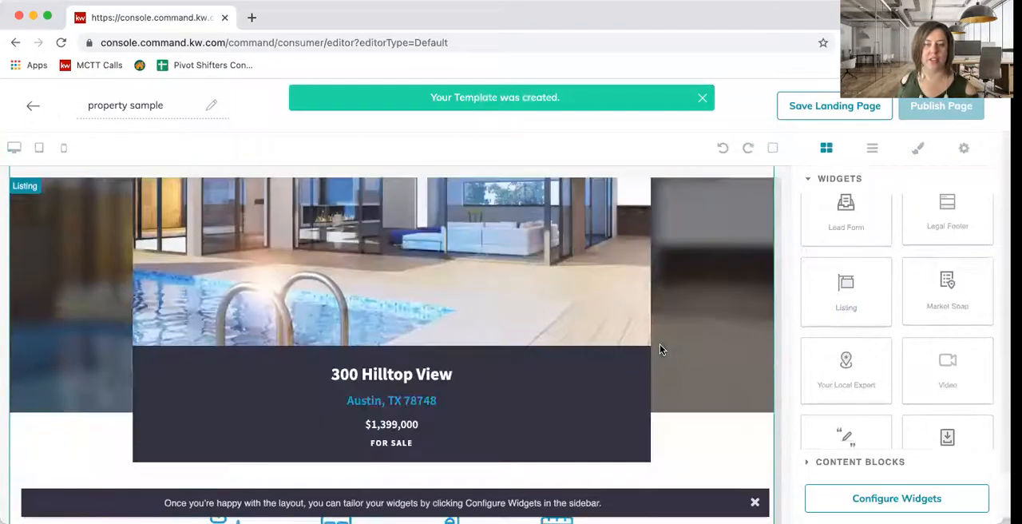
scroll(660, 350, "up", 3)
scroll(660, 349, "down", 3)
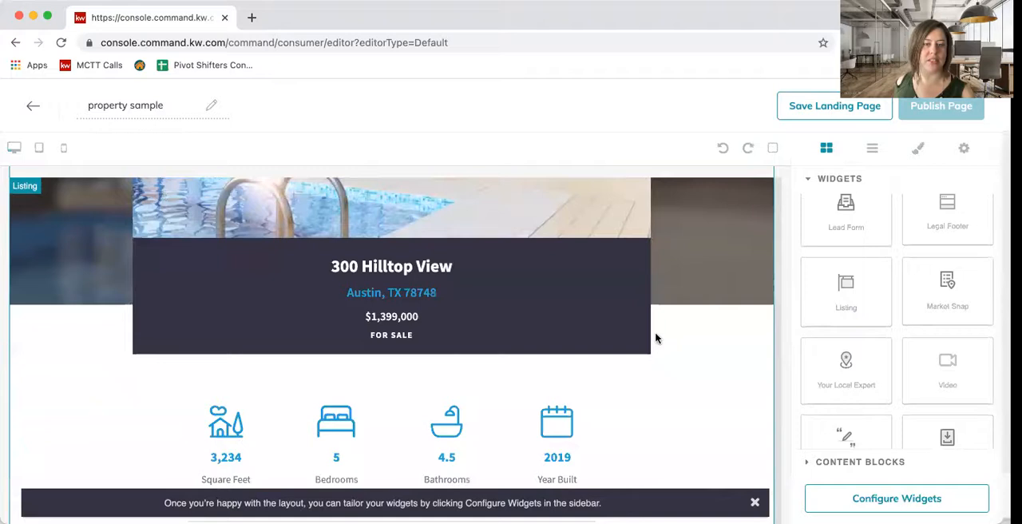
scroll(656, 340, "down", 3)
scroll(656, 336, "down", 10)
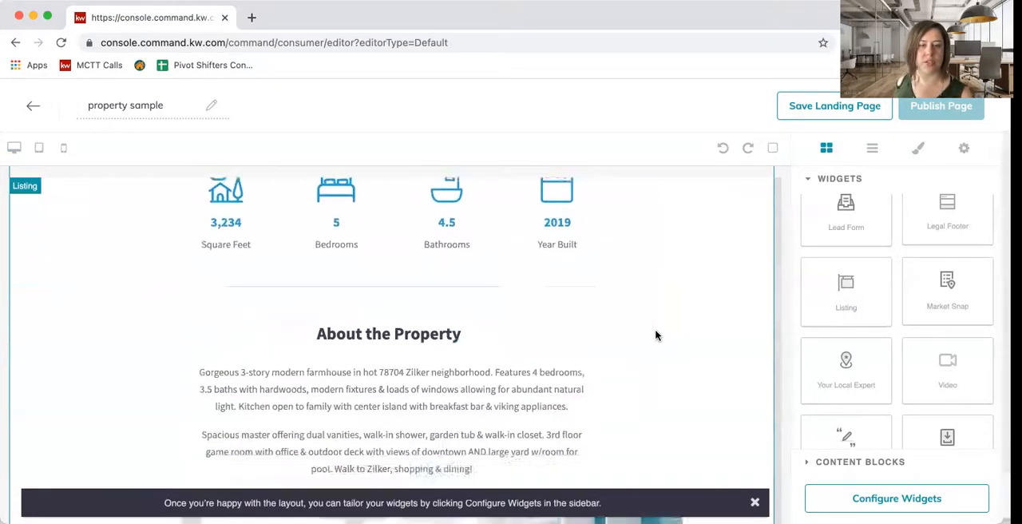
scroll(657, 334, "down", 6)
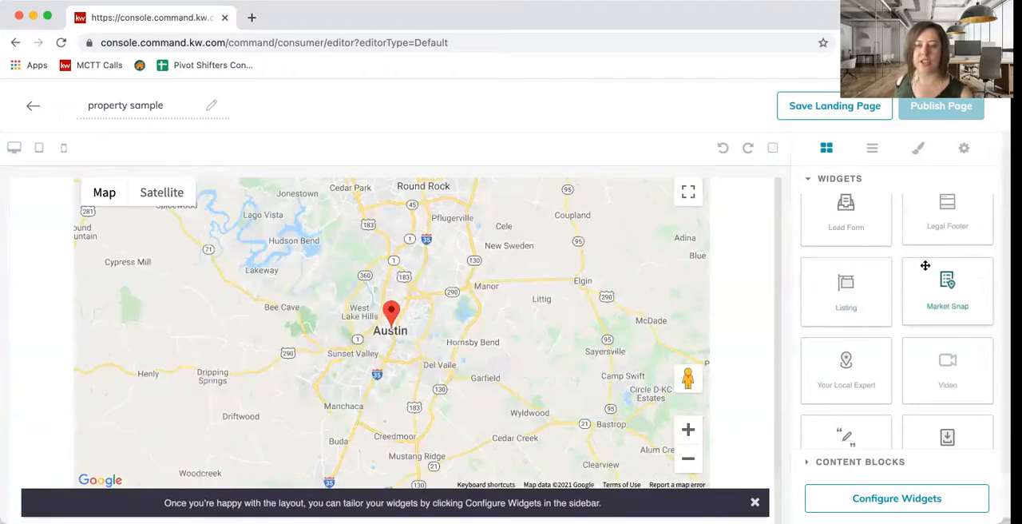
scroll(923, 334, "down", 1)
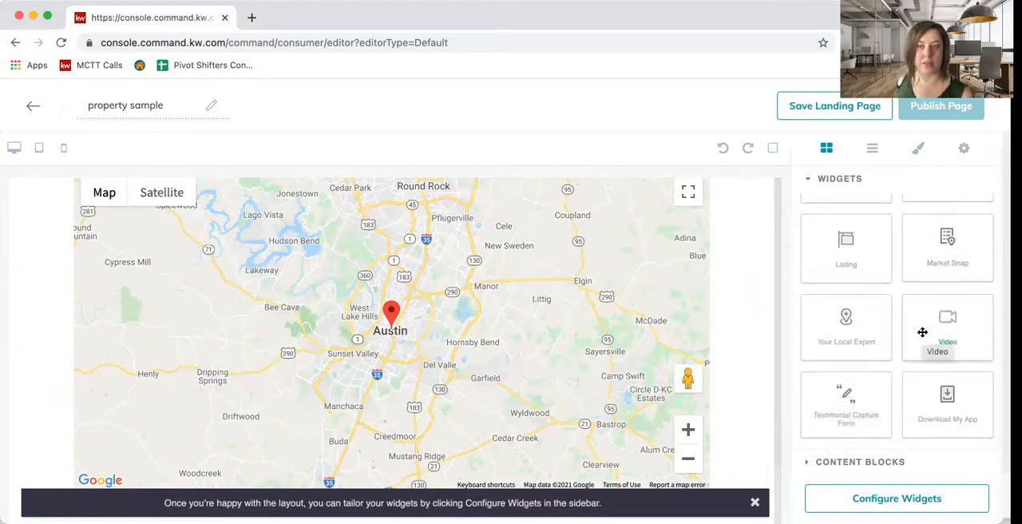
scroll(921, 319, "up", 3)
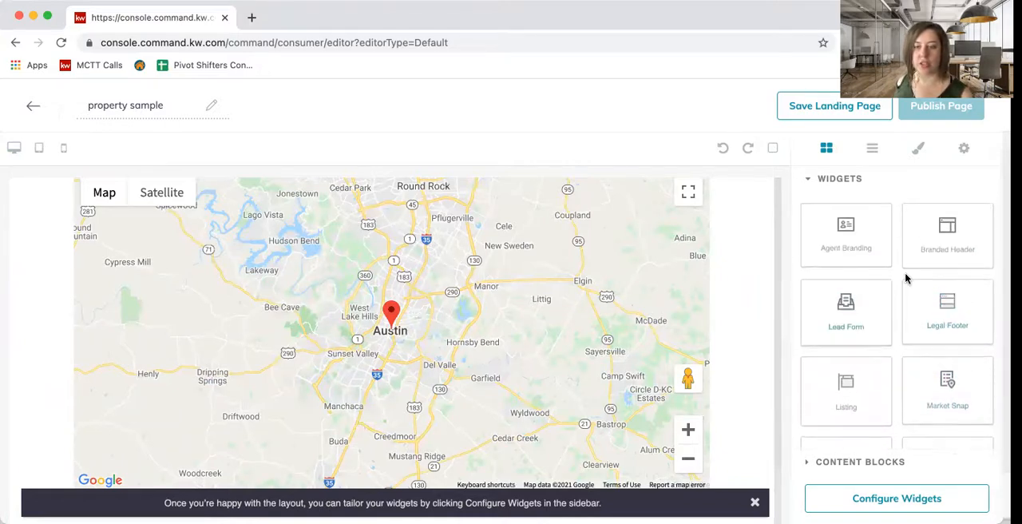
scroll(906, 327, "down", 3)
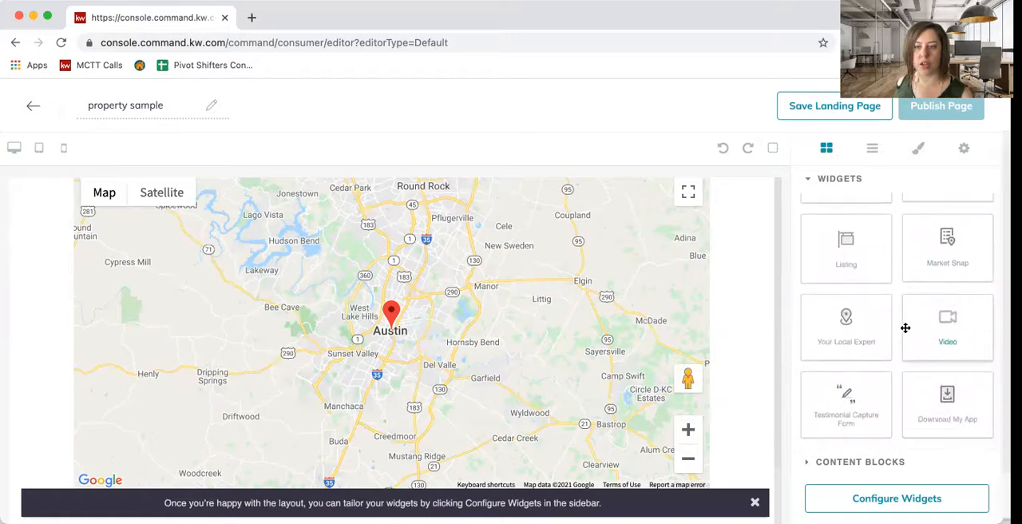
scroll(899, 336, "up", 3)
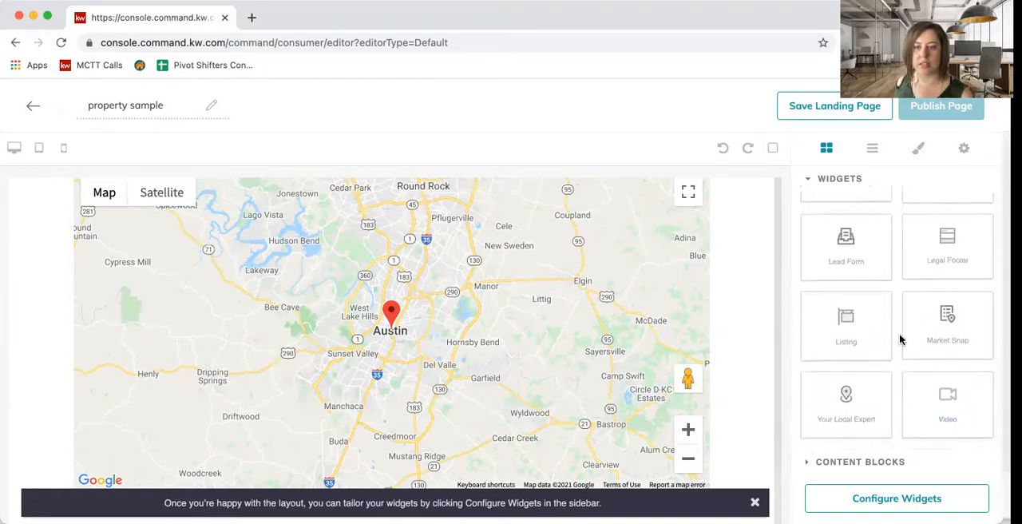
left_click_drag(857, 269, 627, 295)
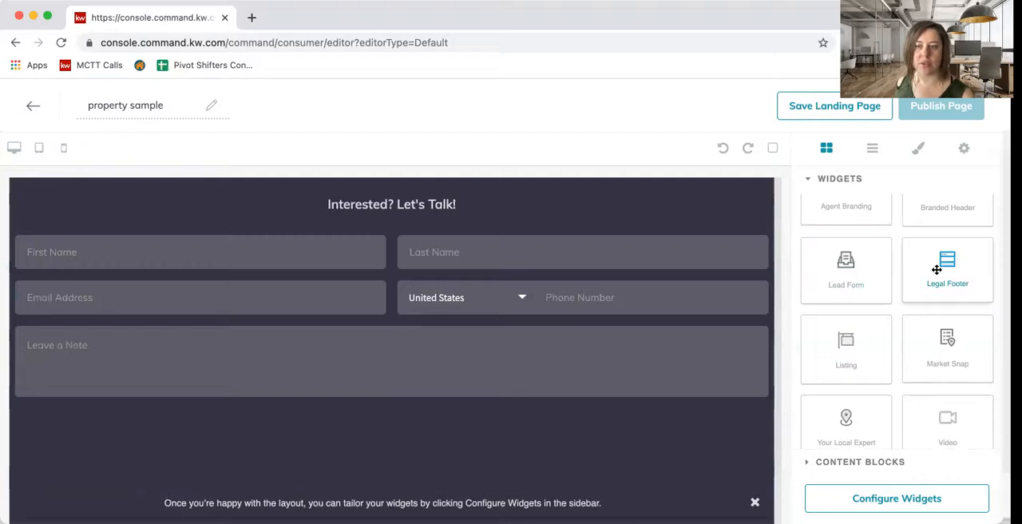
left_click_drag(950, 261, 589, 362)
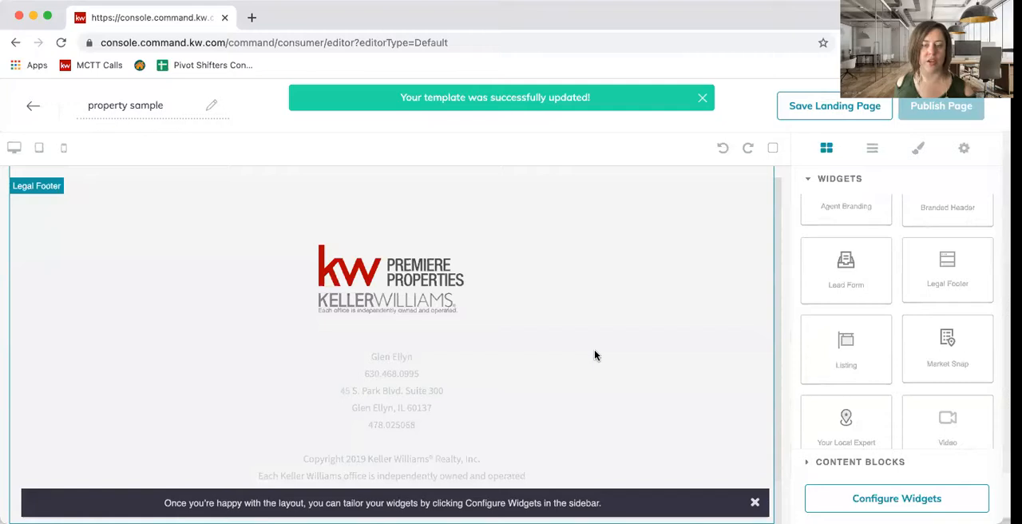
- Configure the Branded Header with header text "Welcome to" followed by the property's street address, and save and apply it
scroll(592, 352, "up", 15)
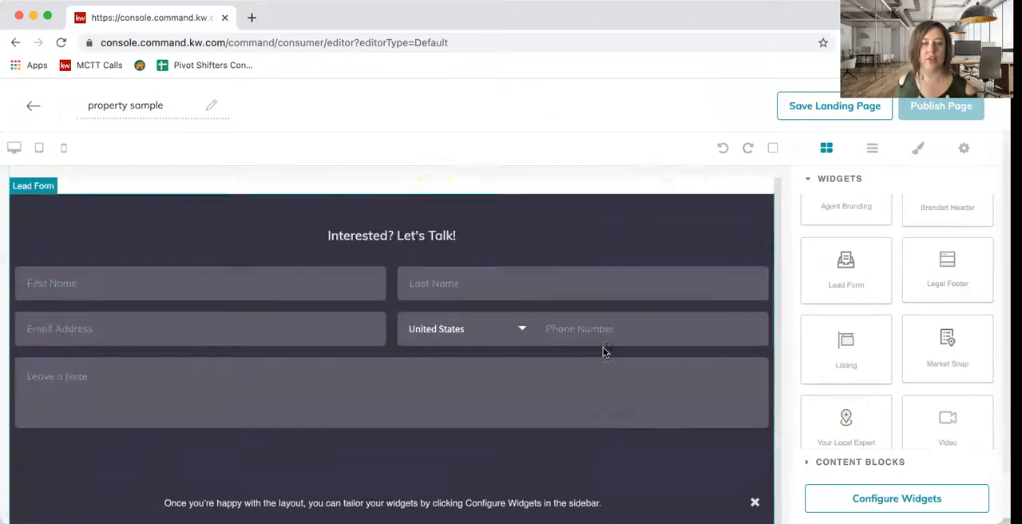
scroll(603, 351, "up", 10)
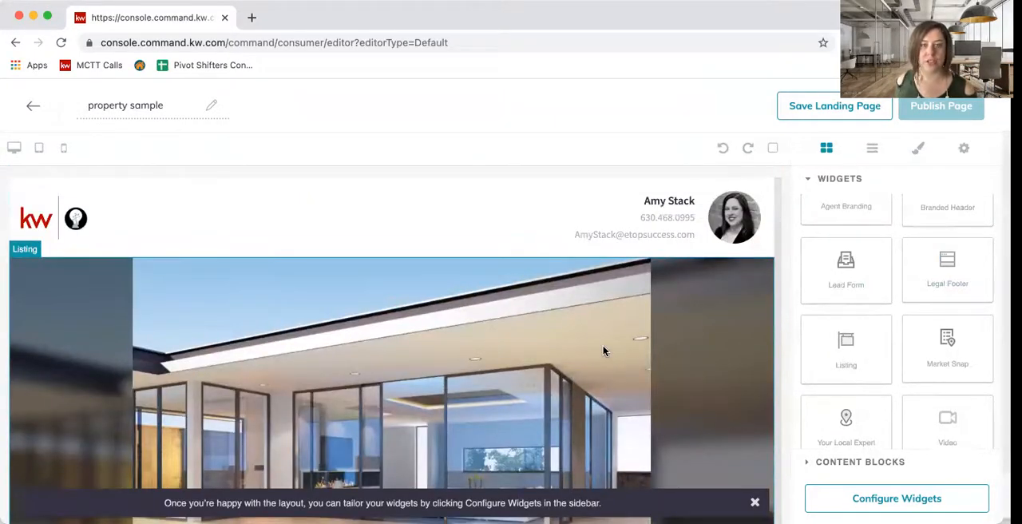
left_click(886, 500)
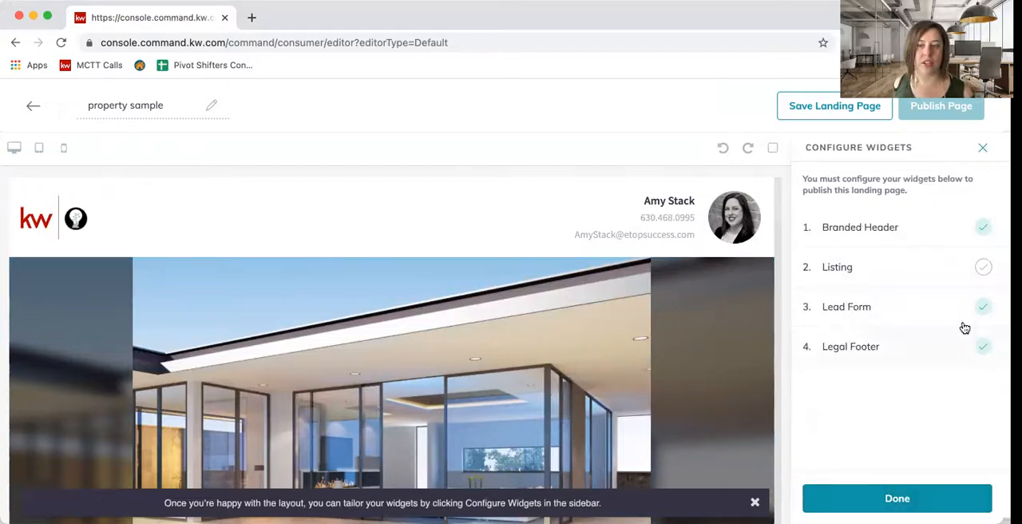
left_click(951, 230)
left_click(867, 206)
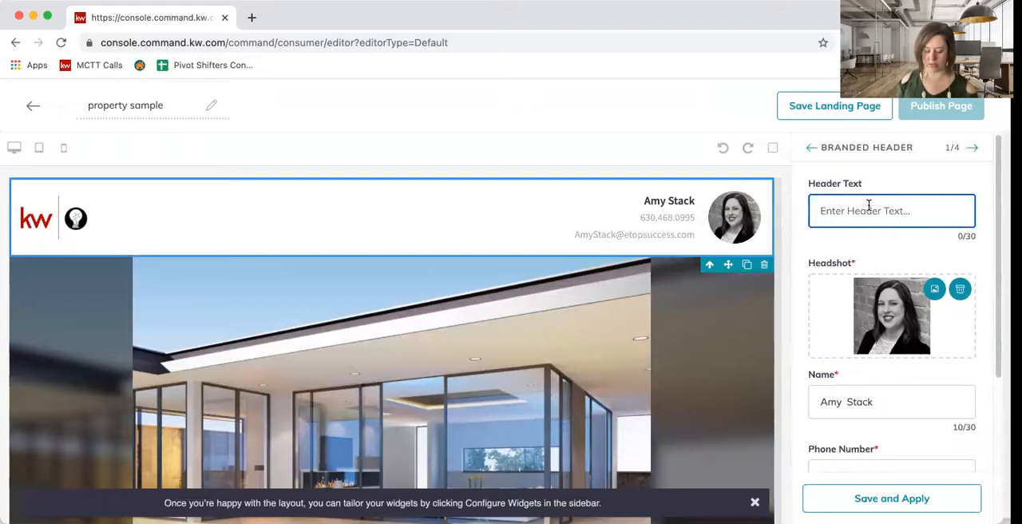
type("Welcome to ")
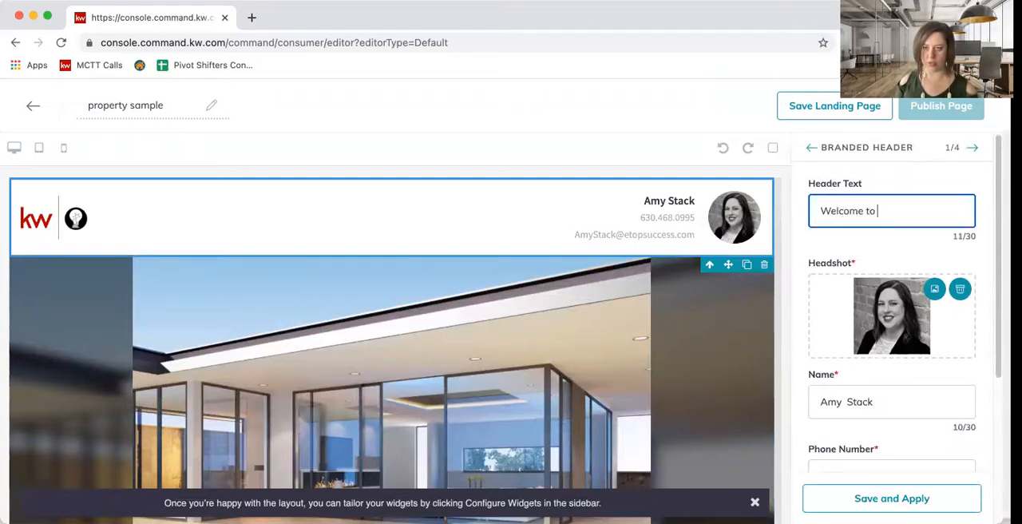
type("123 Main St.")
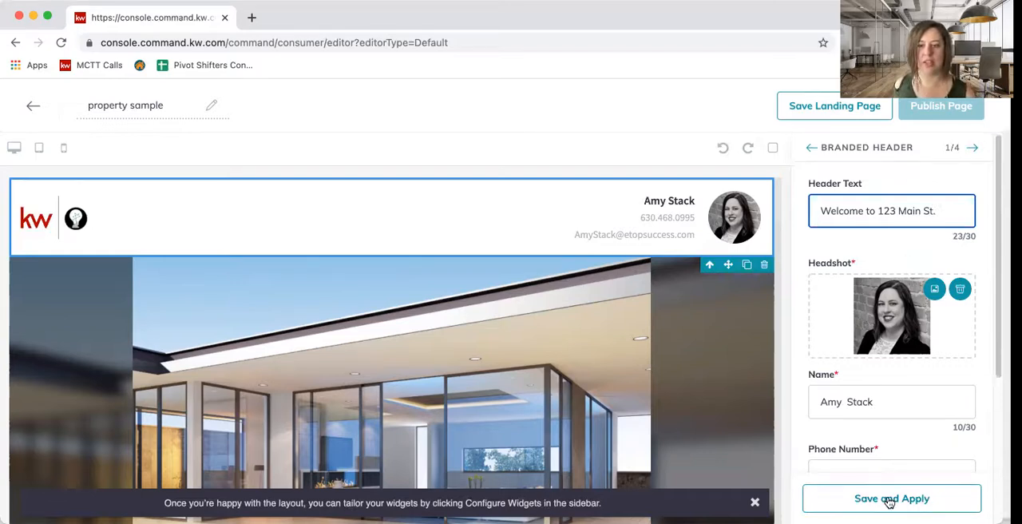
scroll(884, 399, "down", 1)
scroll(885, 399, "down", 2)
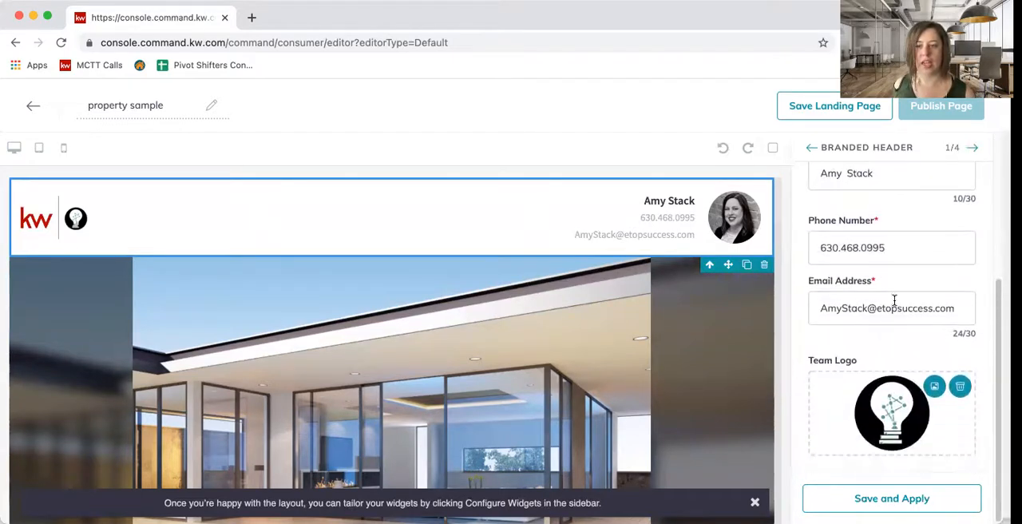
left_click(931, 500)
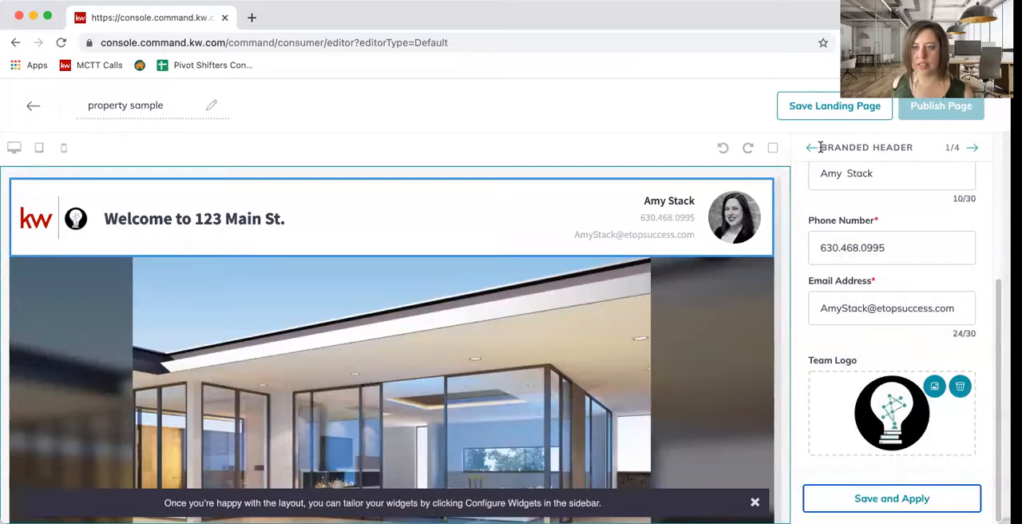
- Open the Listing widget's settings and search the available listings by property address for "lombard"
left_click(974, 149)
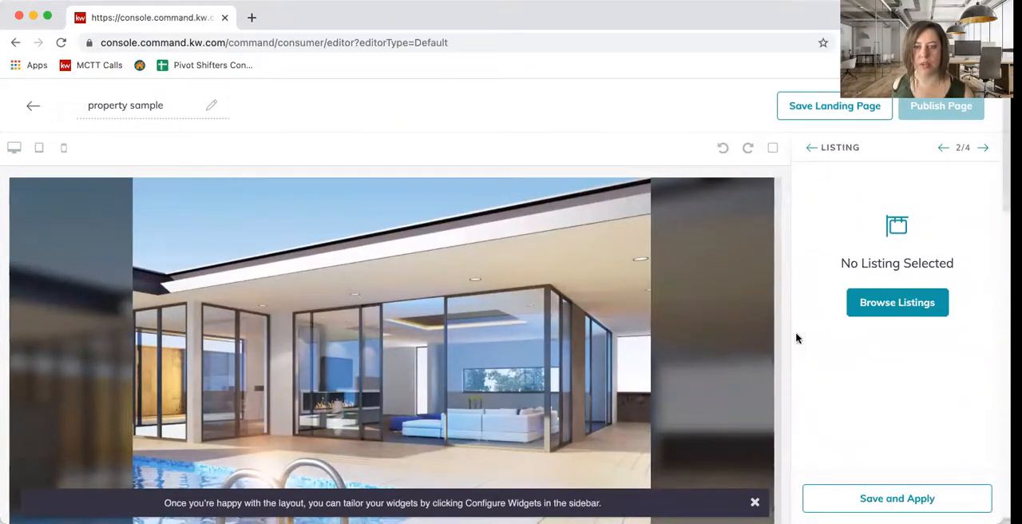
left_click(878, 311)
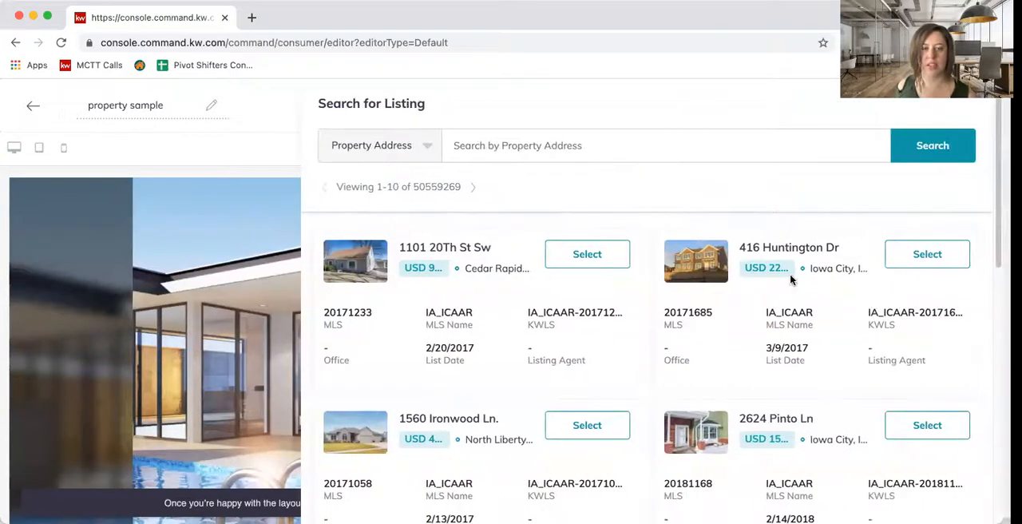
left_click(428, 149)
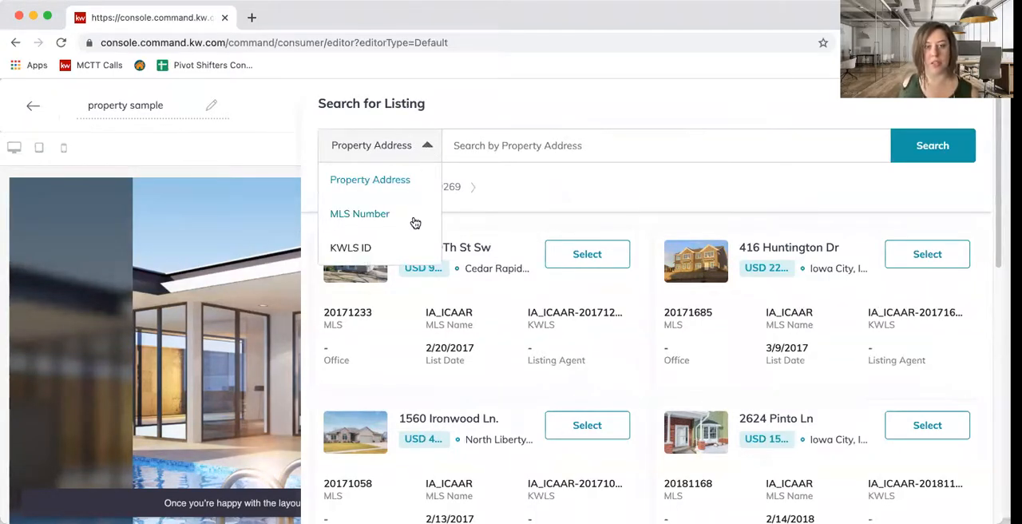
left_click(551, 145)
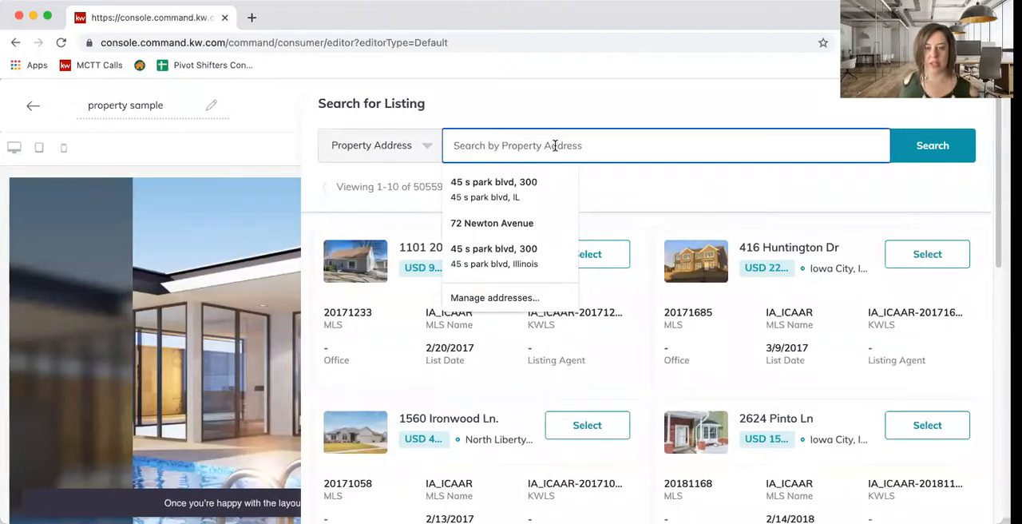
type("l")
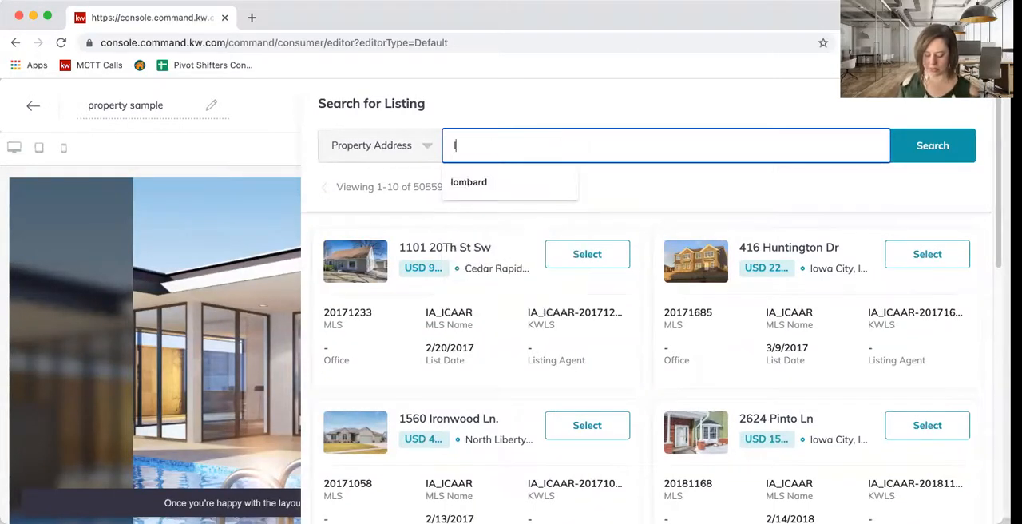
type("ombard")
key("Return")
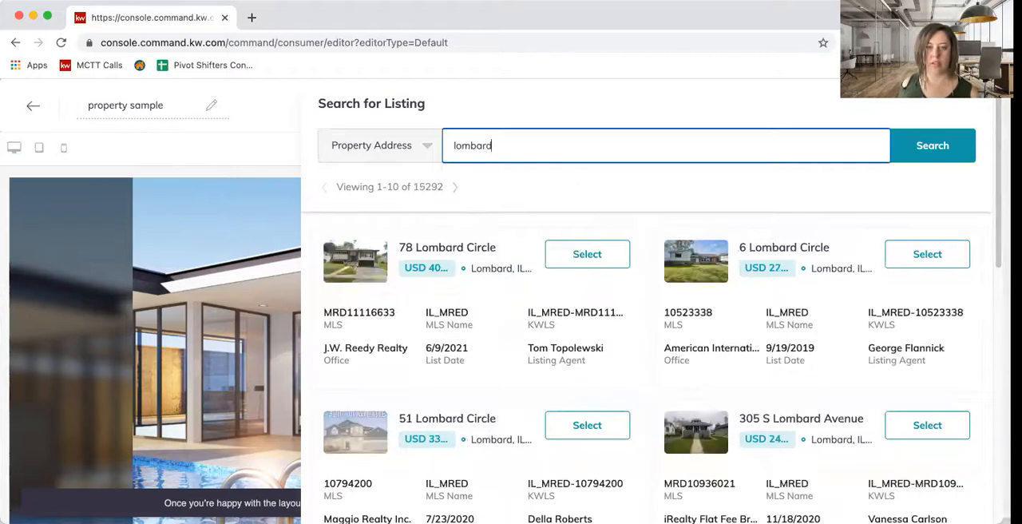
- Select the Lombard, IL listing with list date 4/14/2021 for the Listing widget
scroll(834, 327, "down", 2)
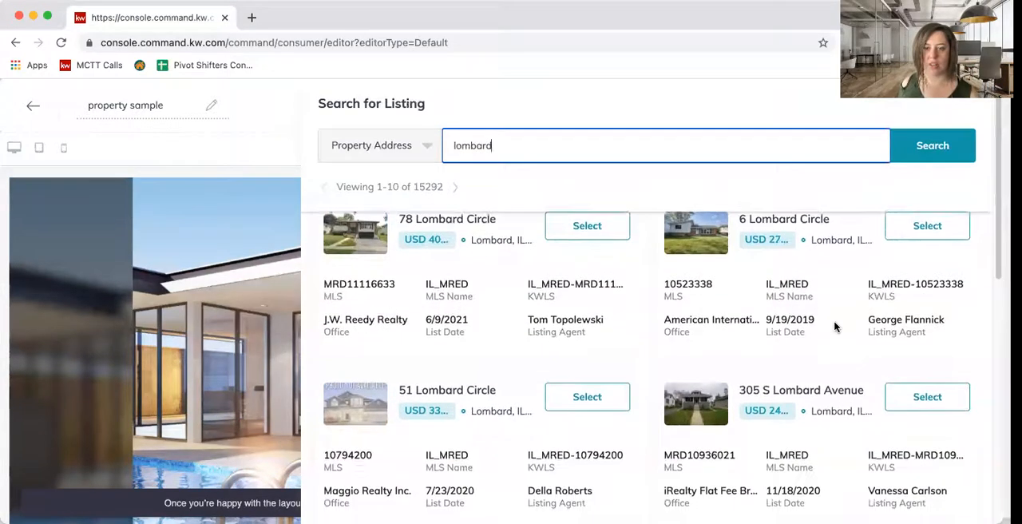
scroll(834, 326, "down", 4)
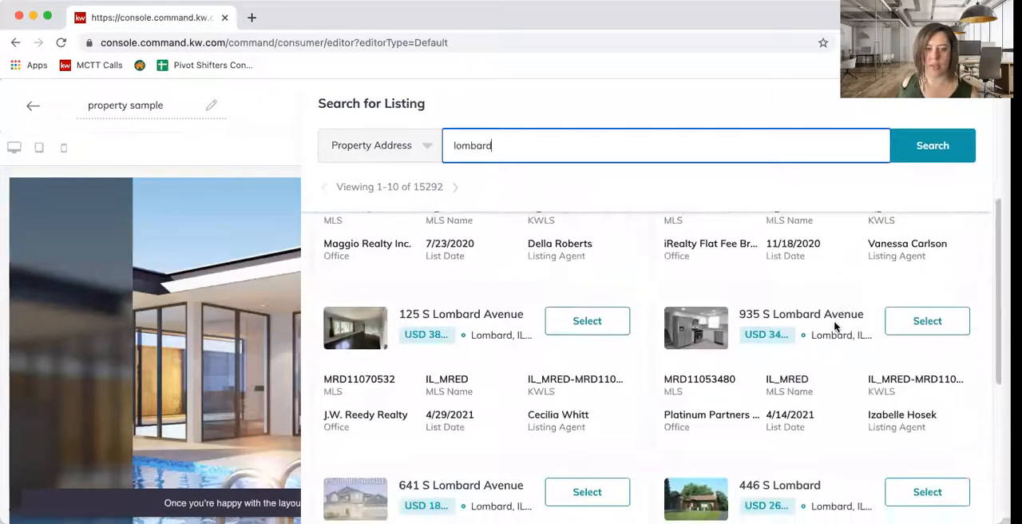
scroll(835, 326, "down", 2)
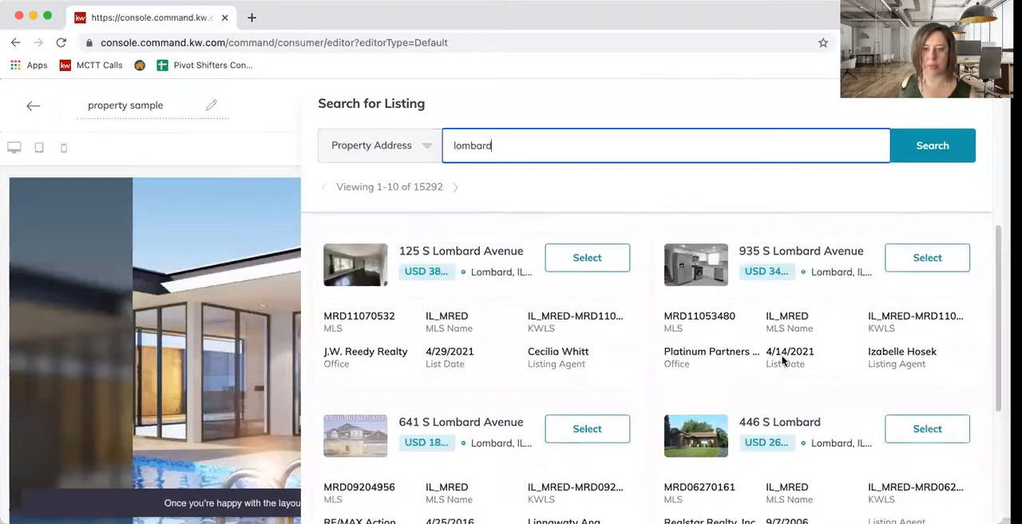
left_click(925, 258)
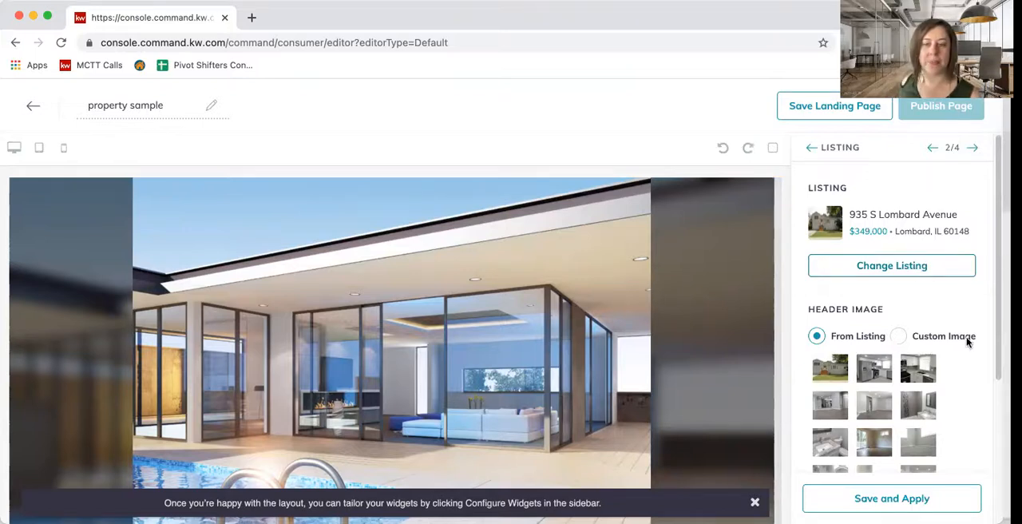
- Choose the second listing photo, the kitchen with the refrigerator, as the Listing widget's header image, and save and apply it
scroll(967, 339, "down", 2)
scroll(966, 343, "down", 5)
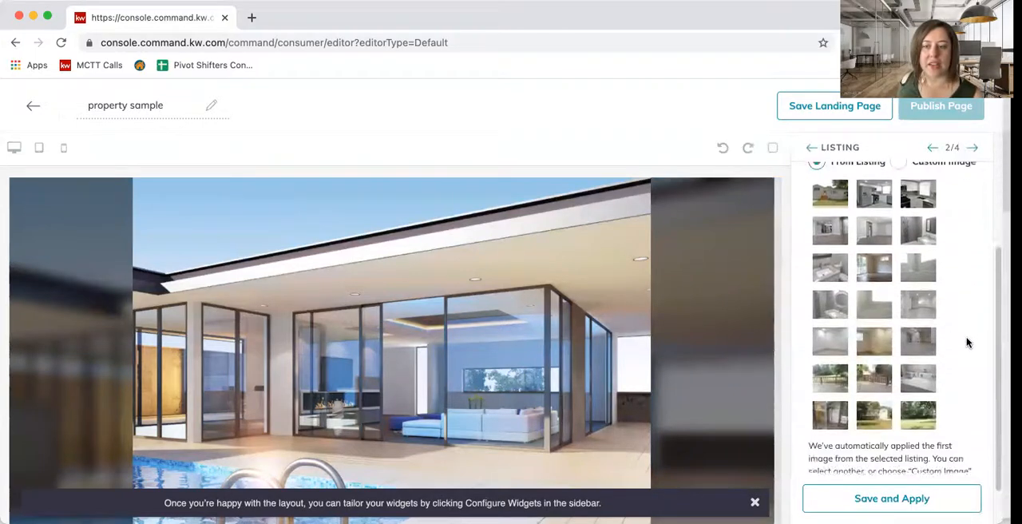
scroll(963, 343, "up", 3)
scroll(963, 343, "up", 1)
scroll(962, 343, "down", 3)
scroll(962, 342, "up", 1)
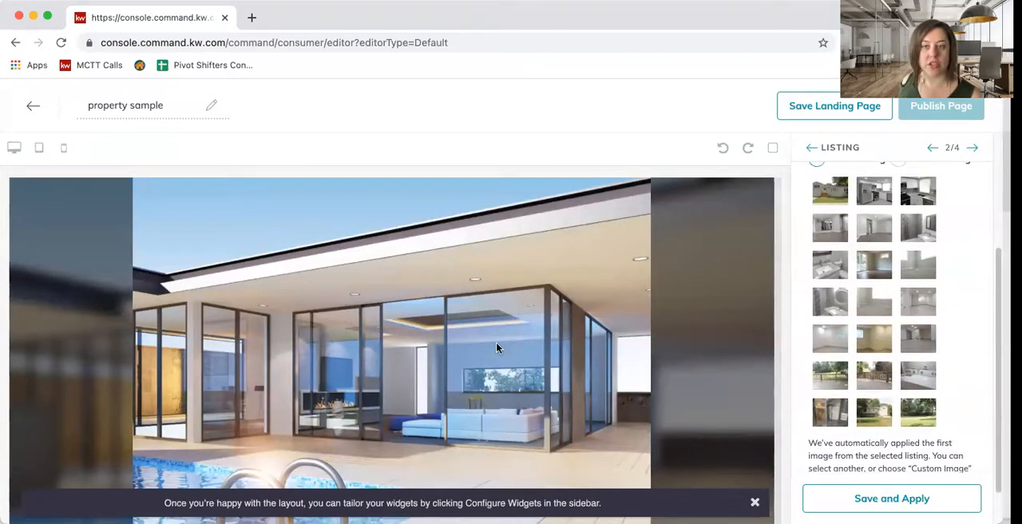
scroll(849, 319, "up", 3)
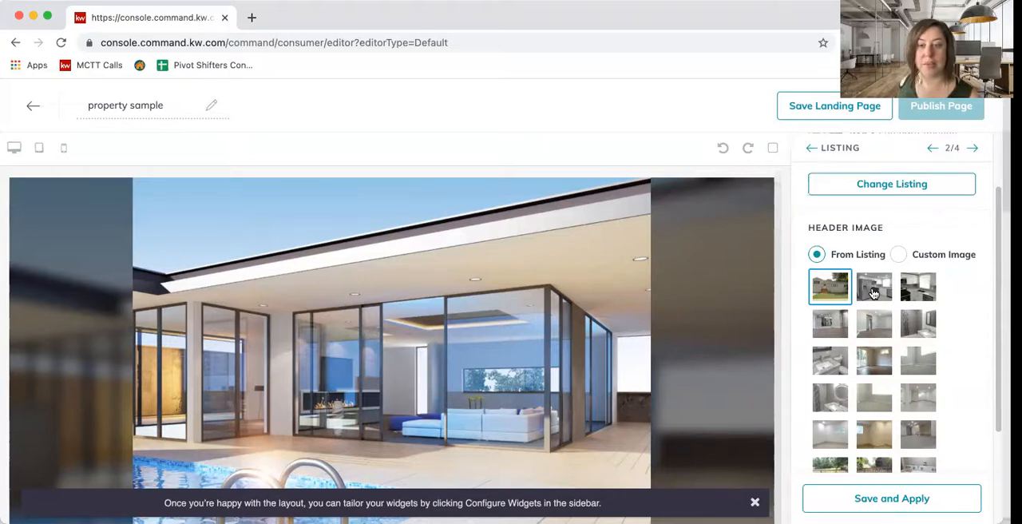
left_click(874, 293)
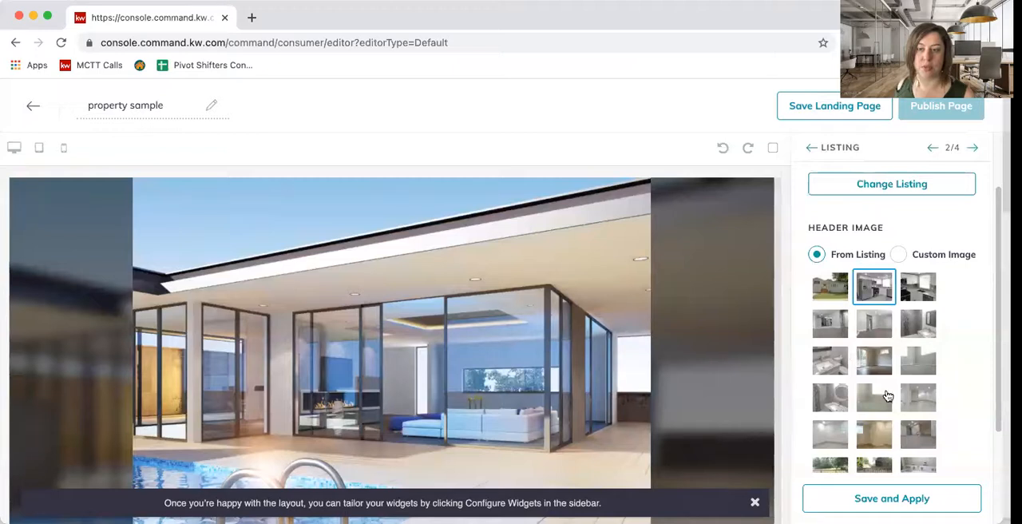
left_click(920, 499)
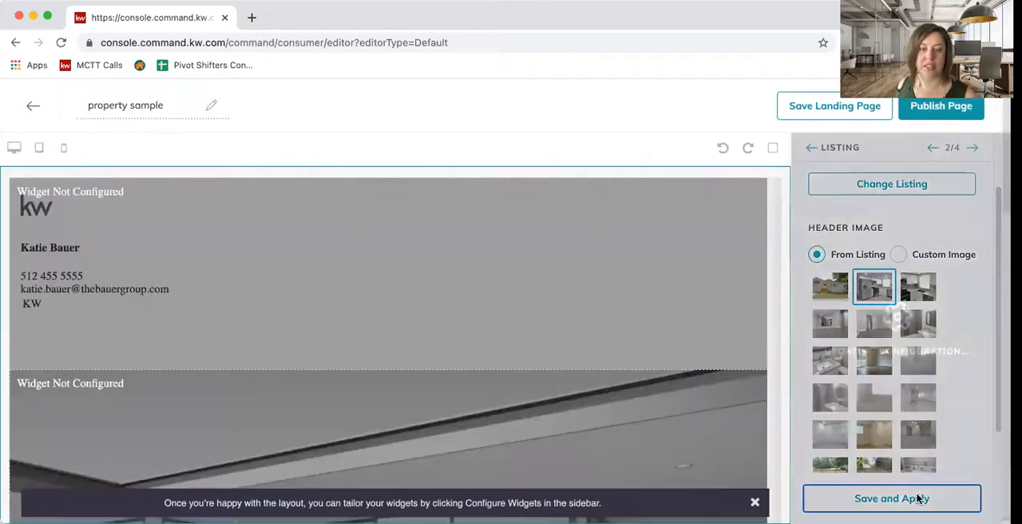
- Review the page preview from the branded header through the listing details, photo gallery, map and lead form to the legal footer
scroll(708, 383, "down", 5)
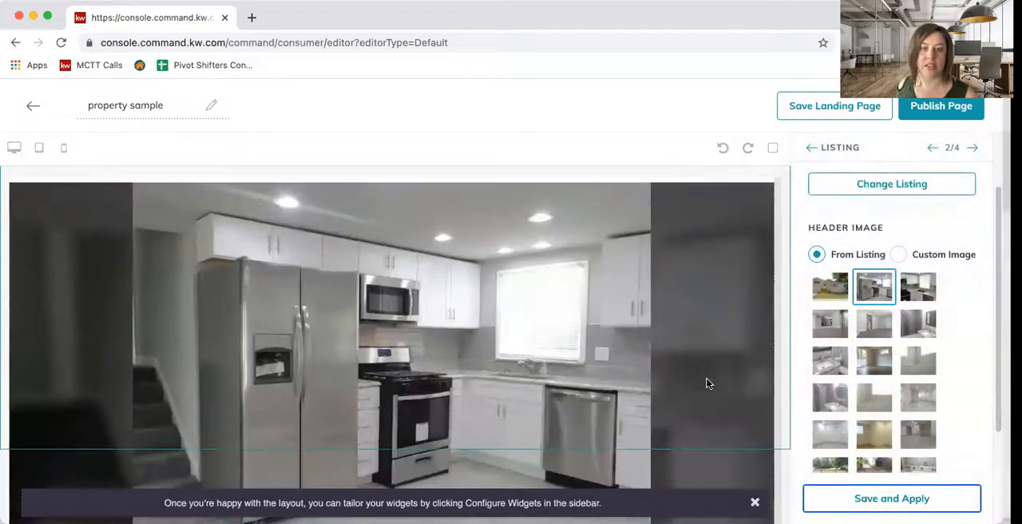
scroll(709, 384, "up", 3)
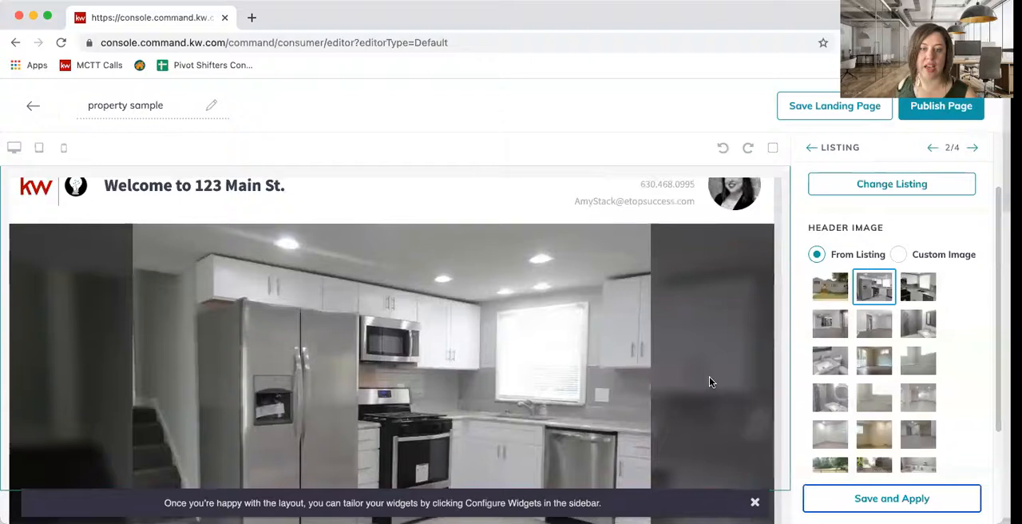
scroll(709, 382, "down", 5)
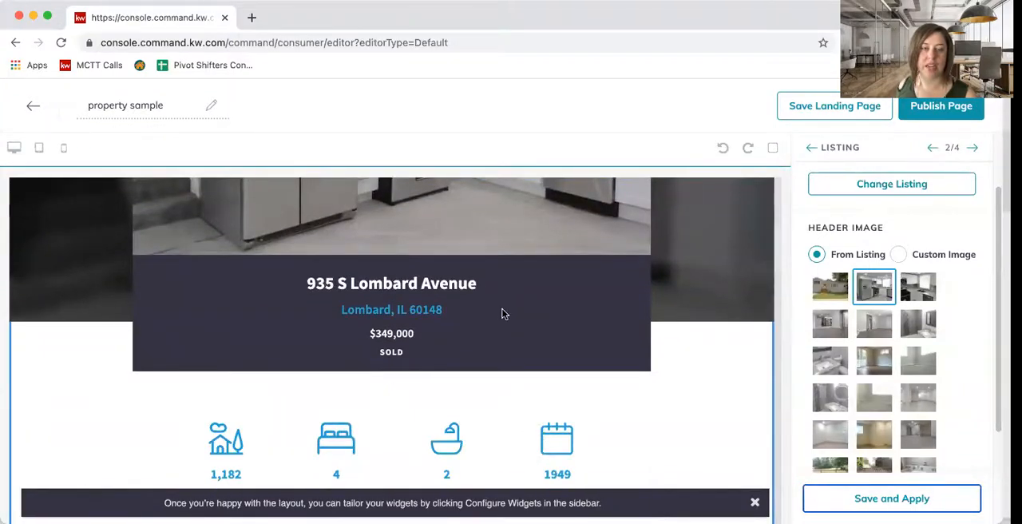
scroll(515, 361, "down", 4)
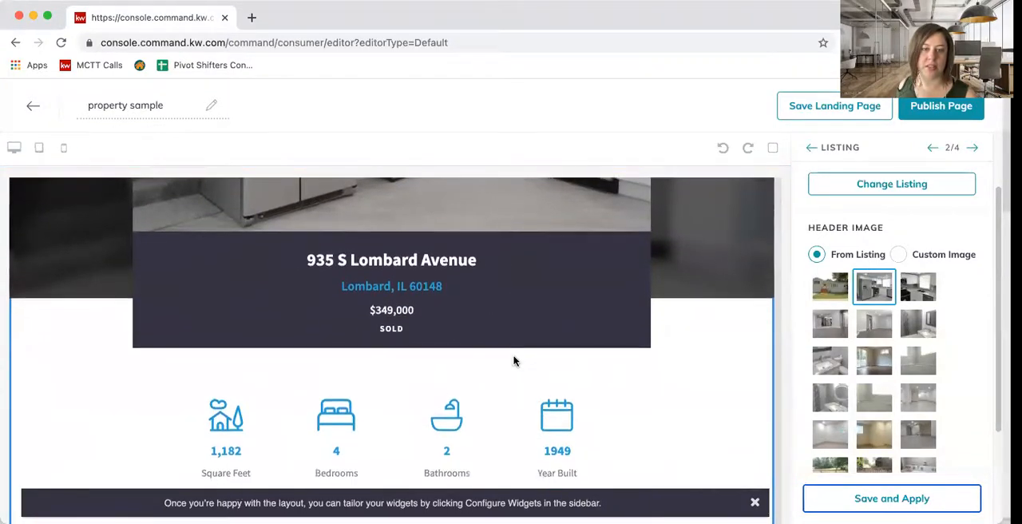
scroll(582, 354, "down", 5)
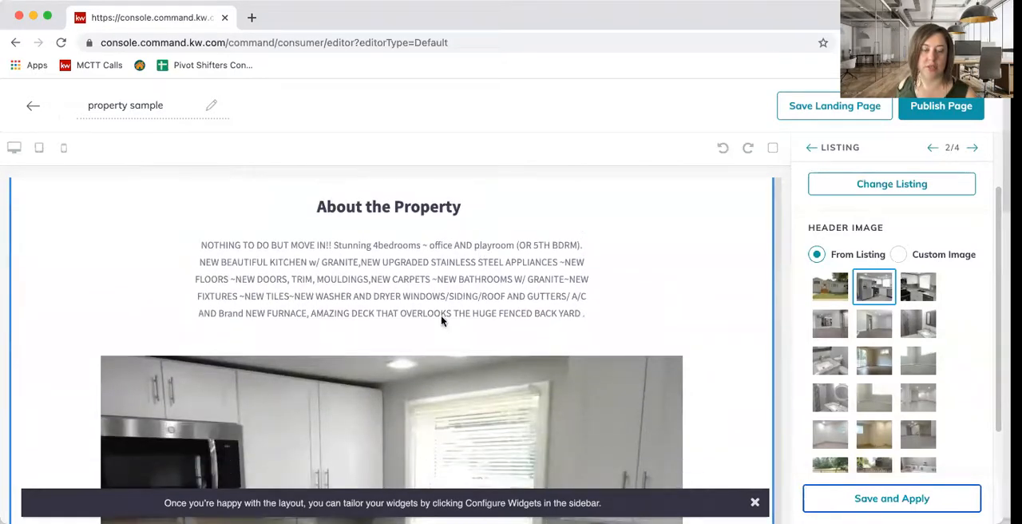
scroll(581, 361, "down", 6)
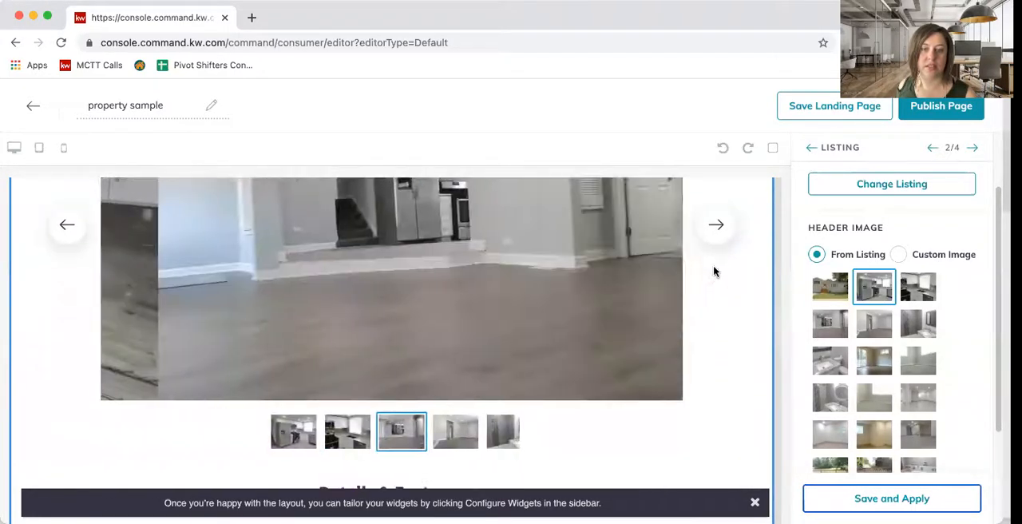
scroll(721, 326, "up", 3)
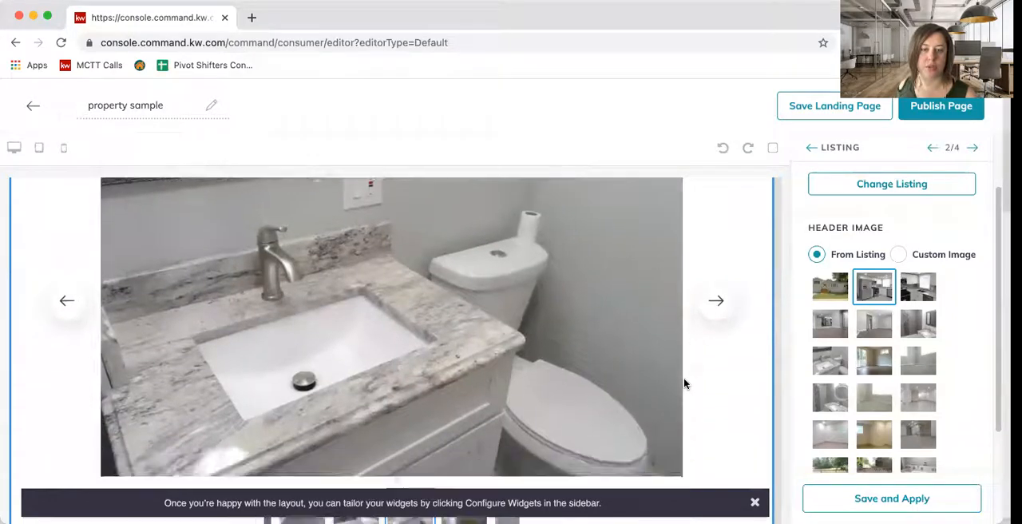
scroll(684, 380, "down", 10)
scroll(685, 380, "down", 1)
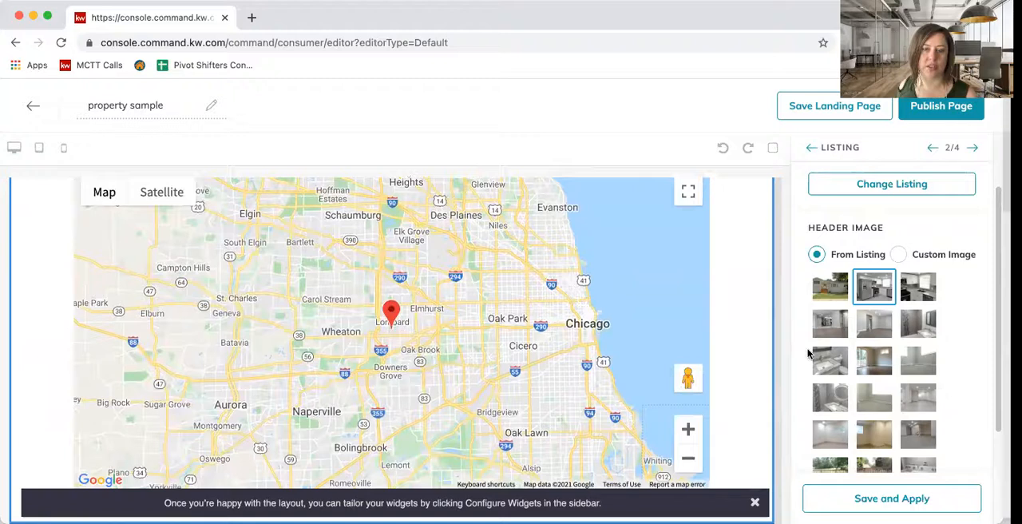
scroll(749, 364, "down", 5)
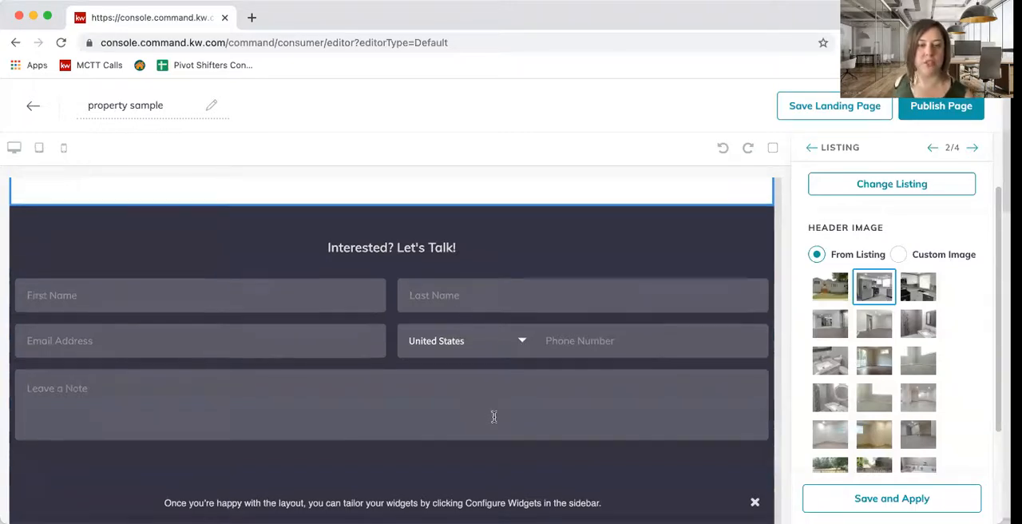
scroll(494, 418, "down", 5)
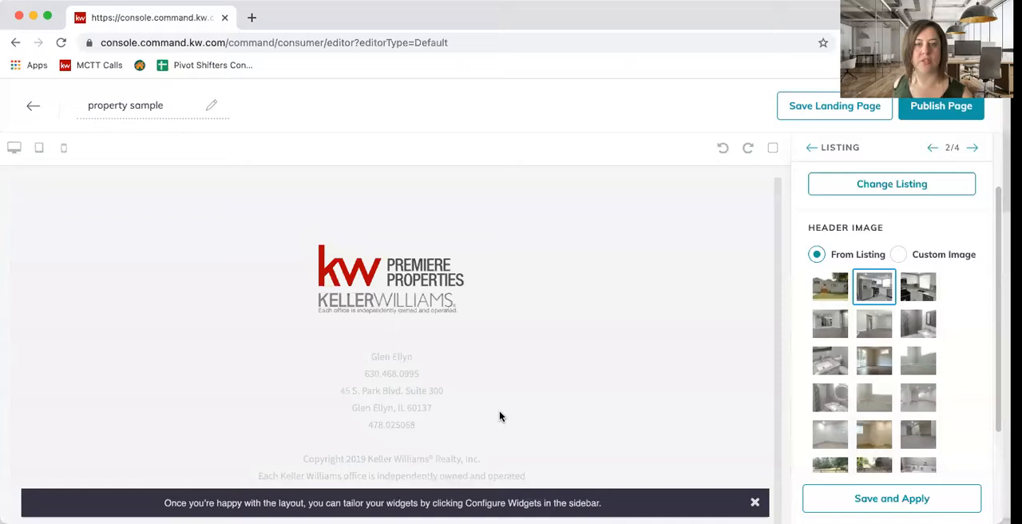
scroll(500, 415, "up", 20)
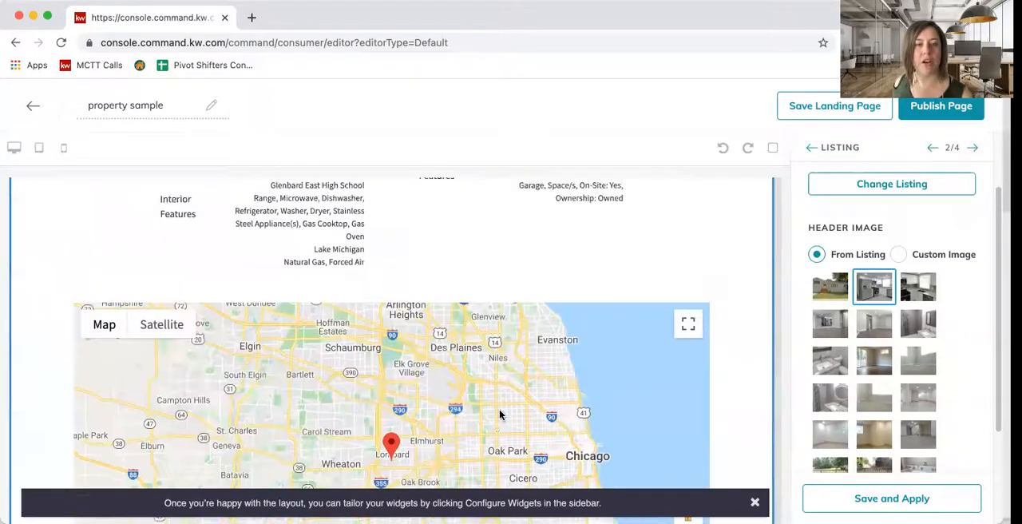
scroll(500, 414, "up", 2)
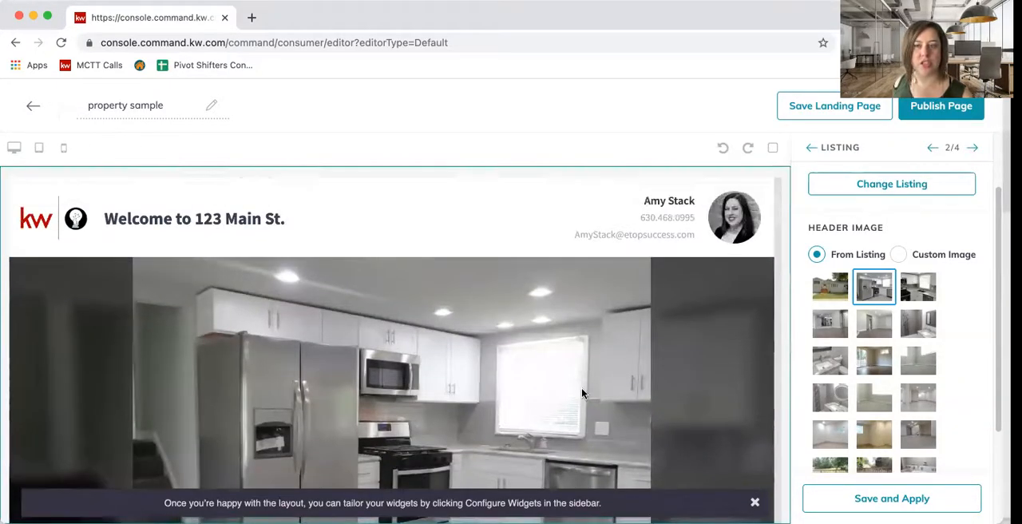
- Save and apply the Listing widget's configuration, and publish the landing page, confirming the update of the active page
left_click(924, 500)
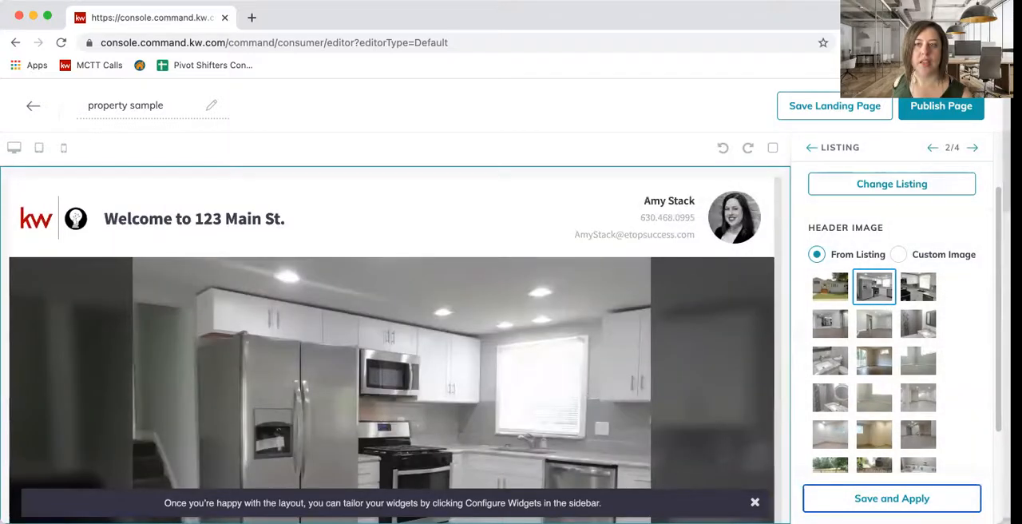
left_click(939, 115)
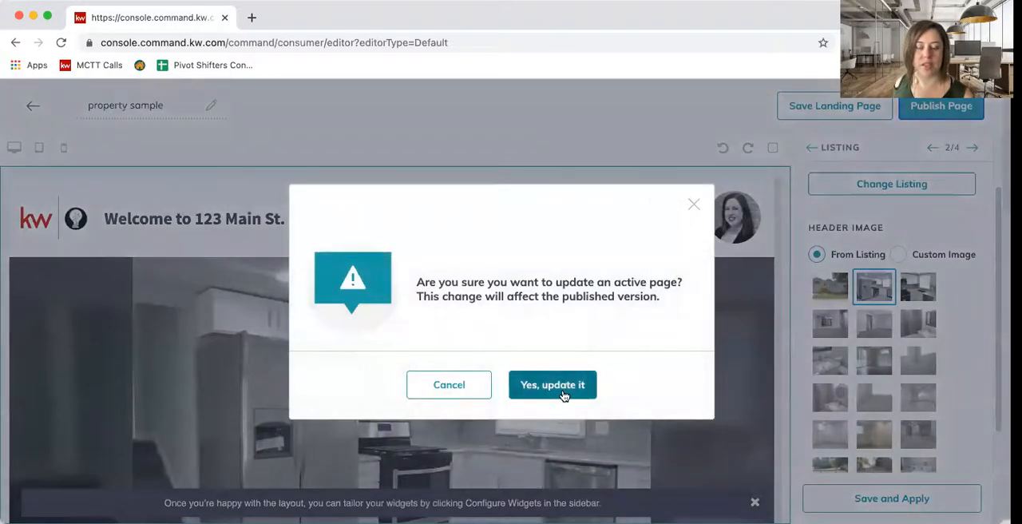
left_click(571, 387)
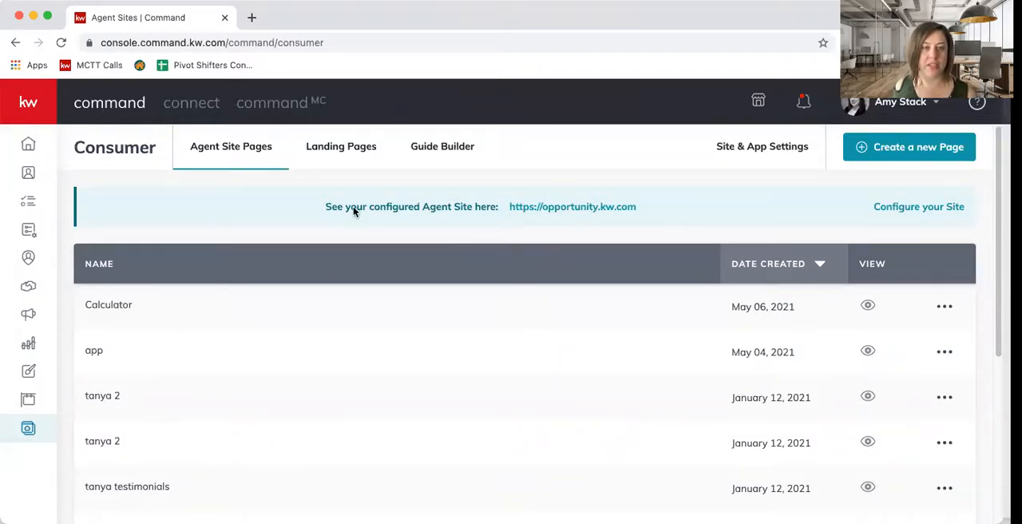
- Open the live property sample page from the landing pages list and examine its header, listing details, photo gallery, map and lead form
left_click(360, 154)
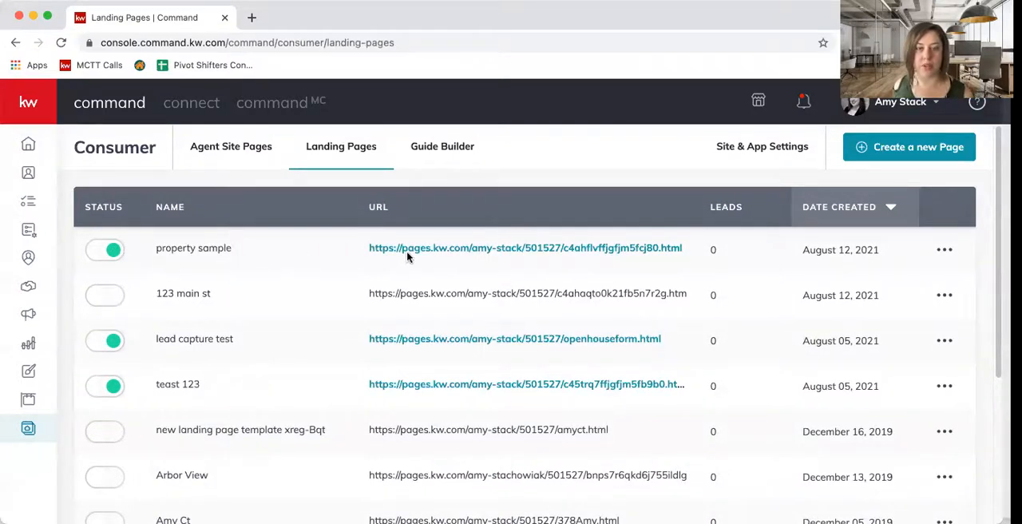
left_click(453, 251)
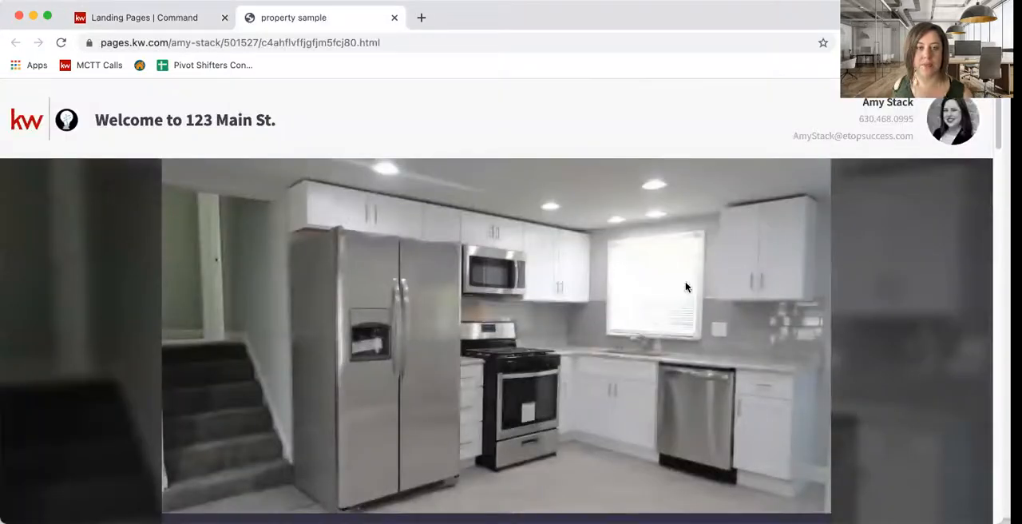
scroll(939, 348, "down", 5)
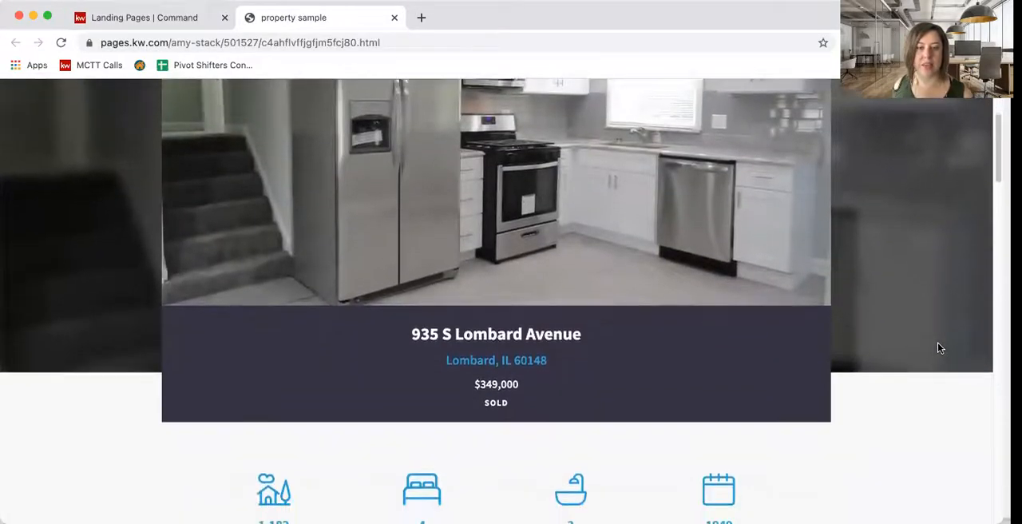
scroll(939, 347, "down", 6)
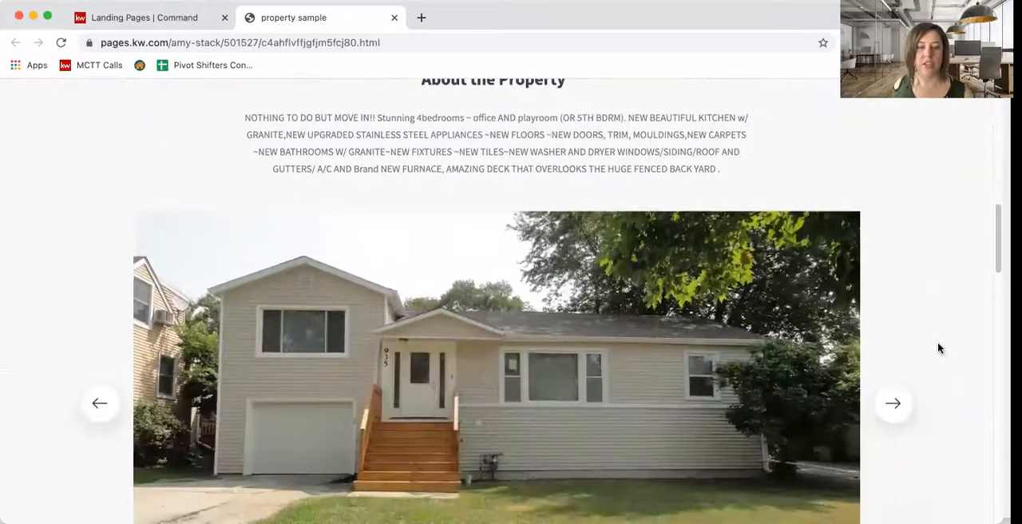
scroll(939, 348, "down", 5)
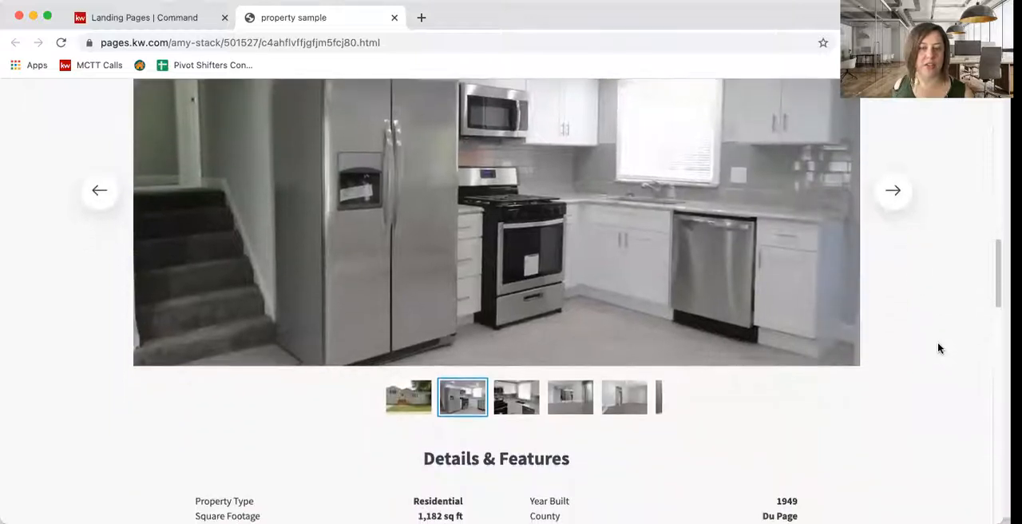
scroll(939, 347, "down", 4)
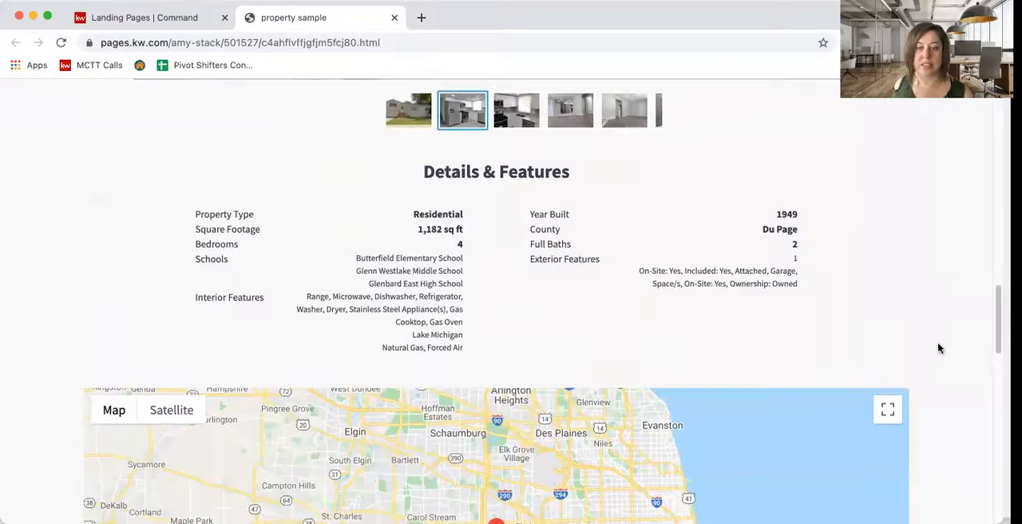
scroll(939, 348, "down", 7)
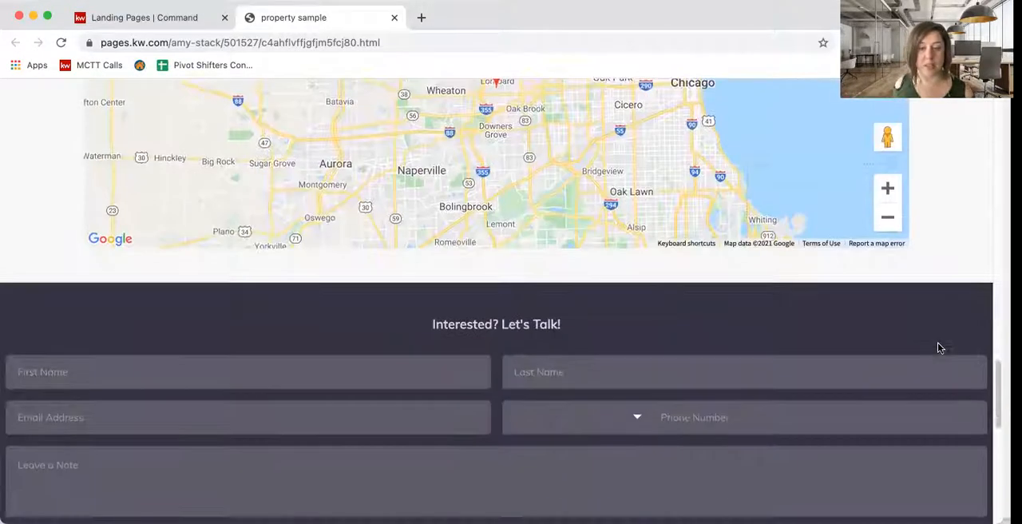
scroll(939, 347, "down", 2)
scroll(939, 347, "up", 10)
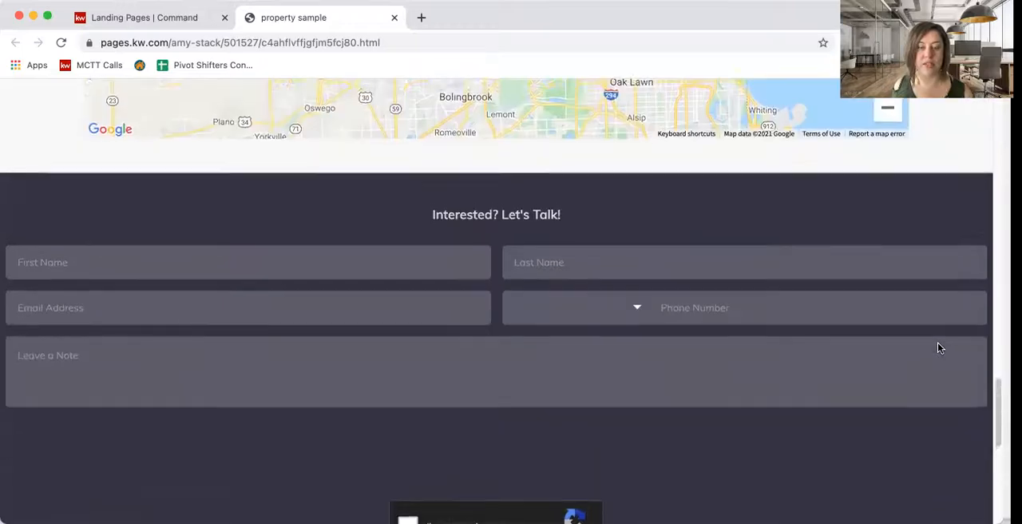
scroll(939, 348, "up", 8)
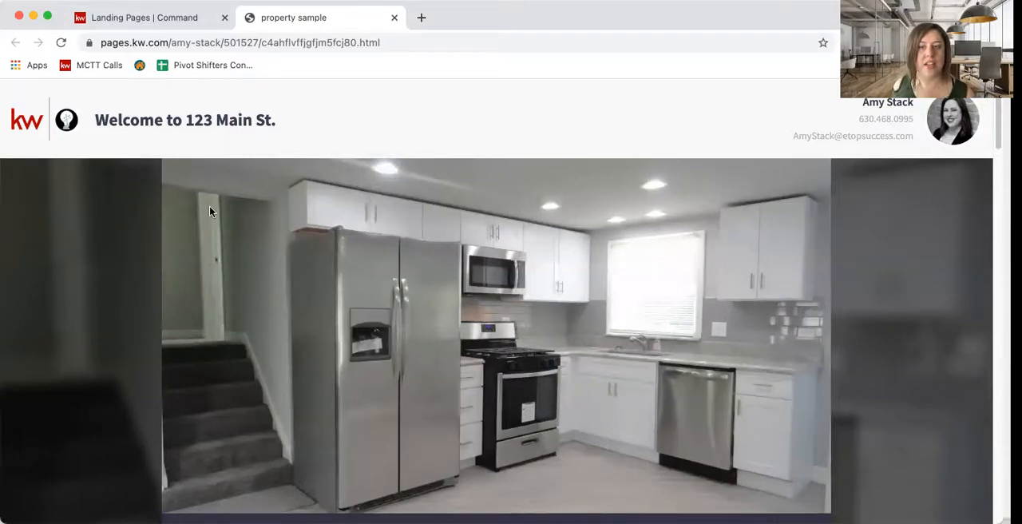
- Recheck the live page from the header image through the property details and map to the social links and office footer
scroll(73, 260, "down", 2)
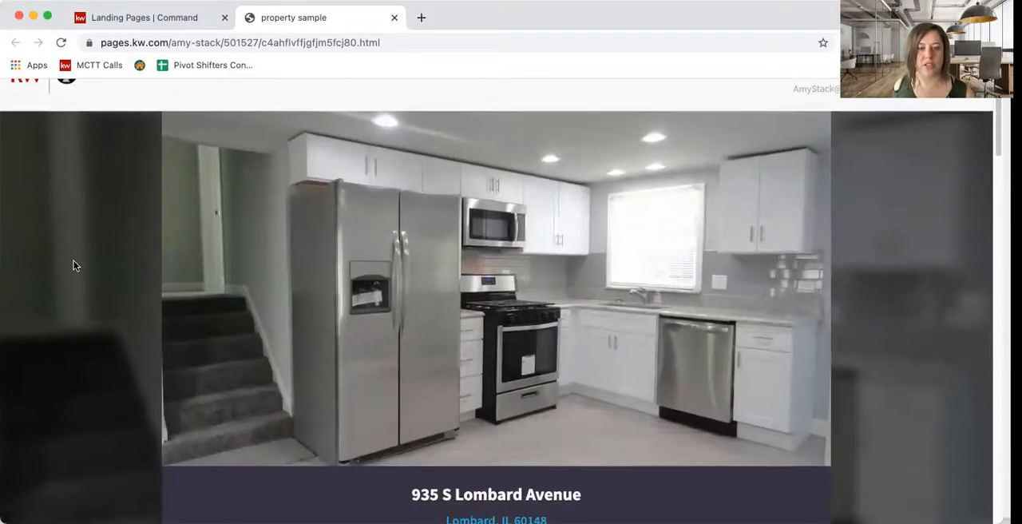
scroll(73, 266, "up", 2)
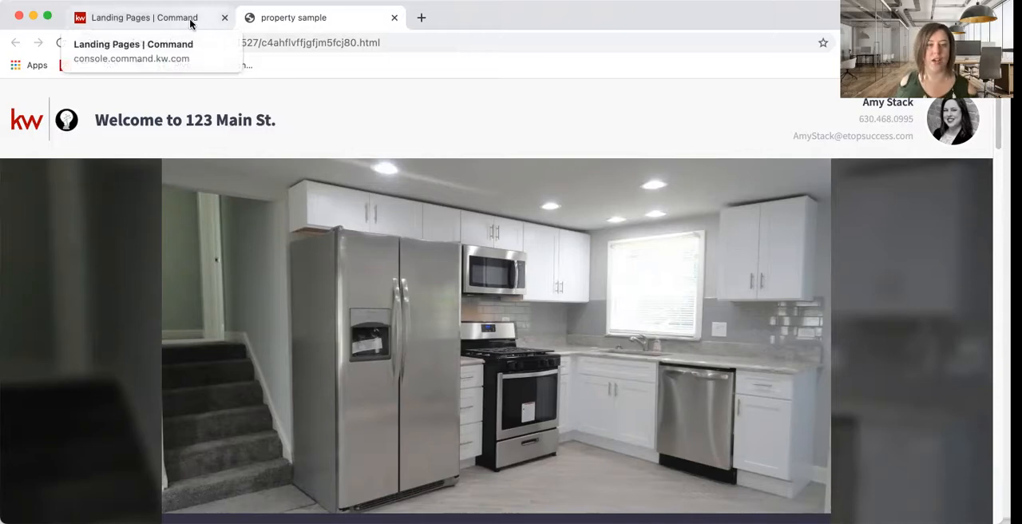
scroll(169, 273, "down", 10)
scroll(169, 272, "down", 6)
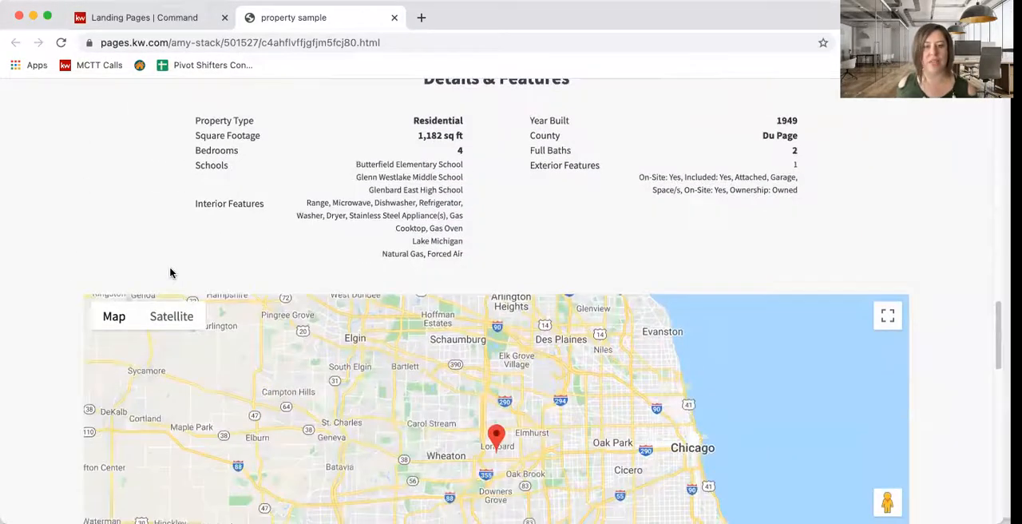
scroll(170, 272, "down", 10)
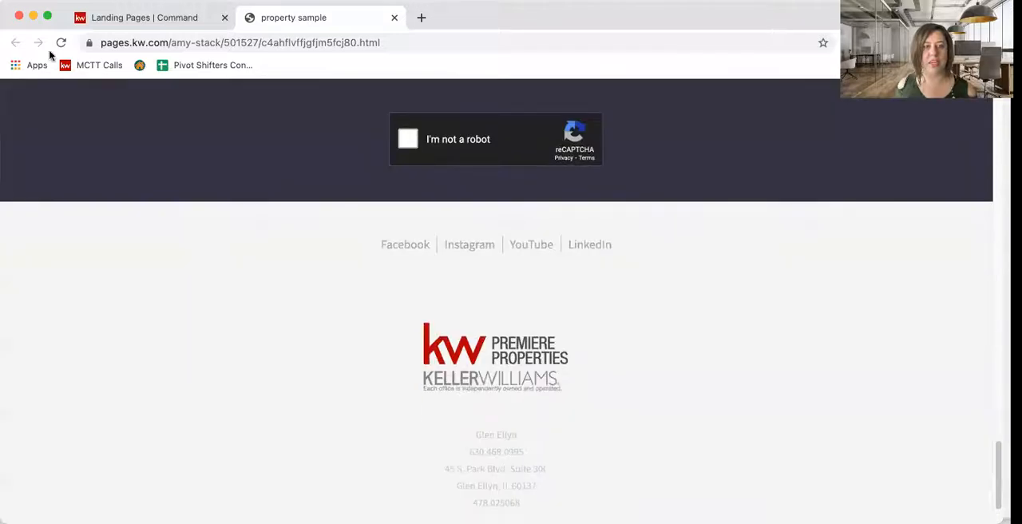
- Return to the landing pages list, set the property sample page to inactive with confirmation, and check the page's available actions
left_click(114, 19)
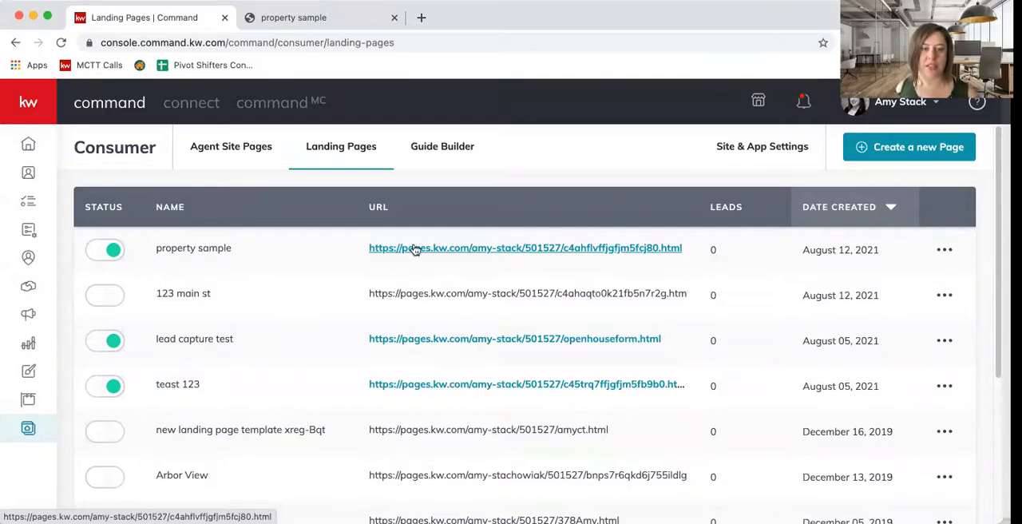
left_click(114, 256)
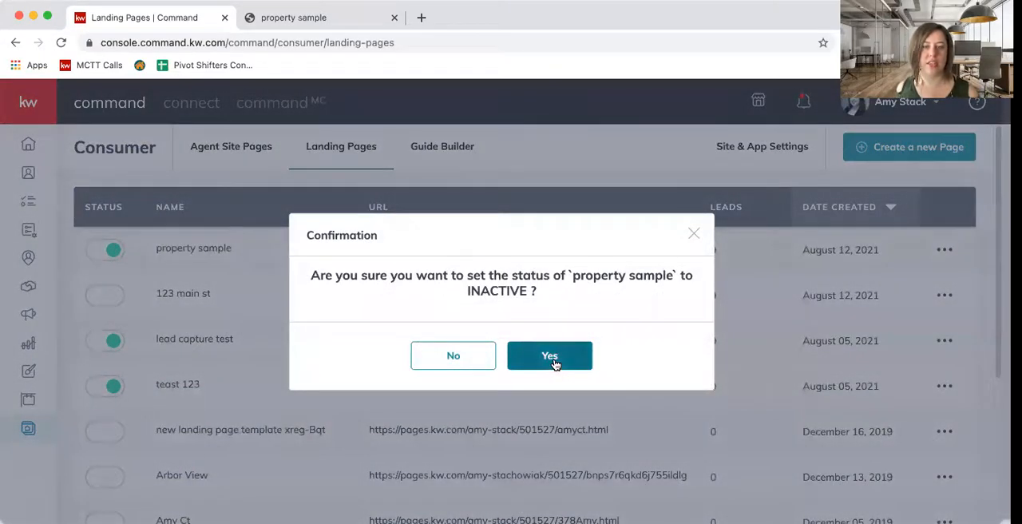
left_click(555, 361)
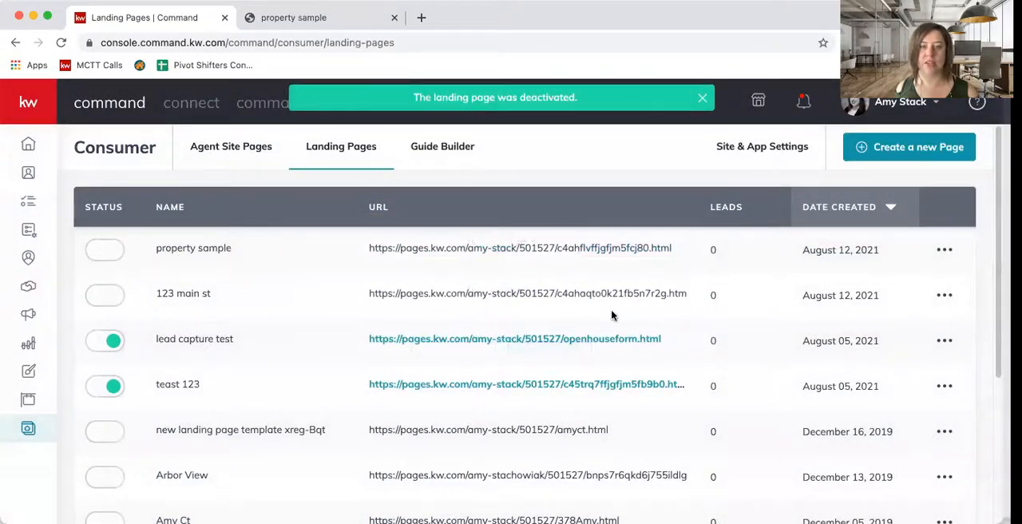
left_click(944, 251)
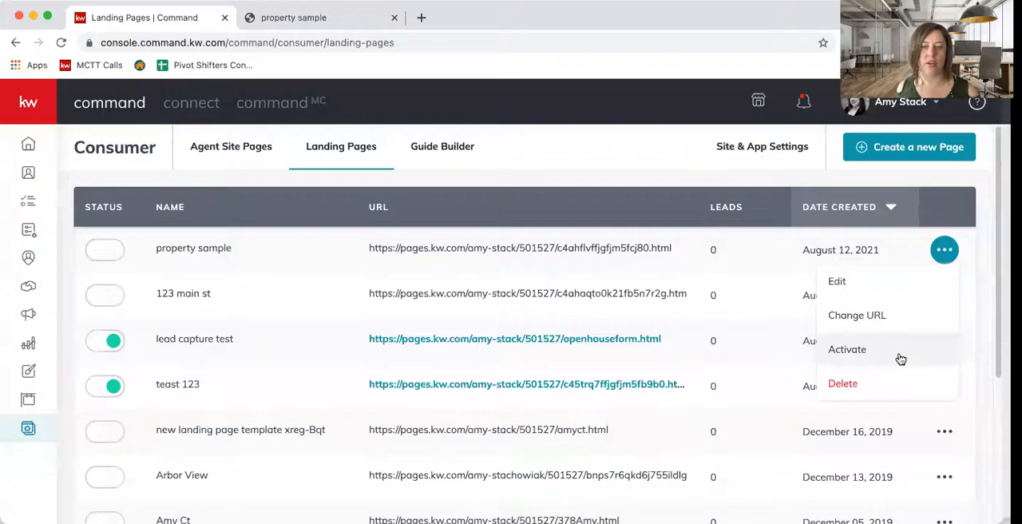
left_click(623, 155)
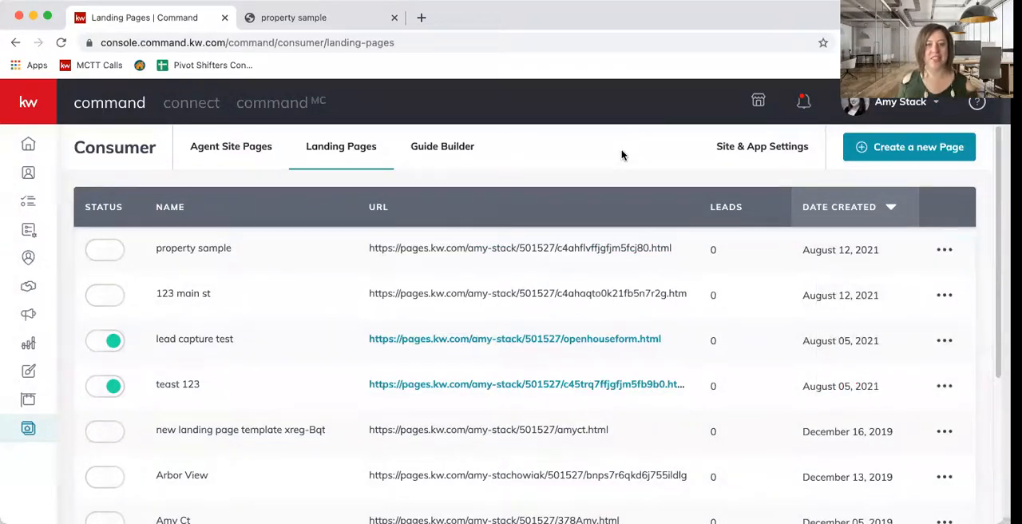